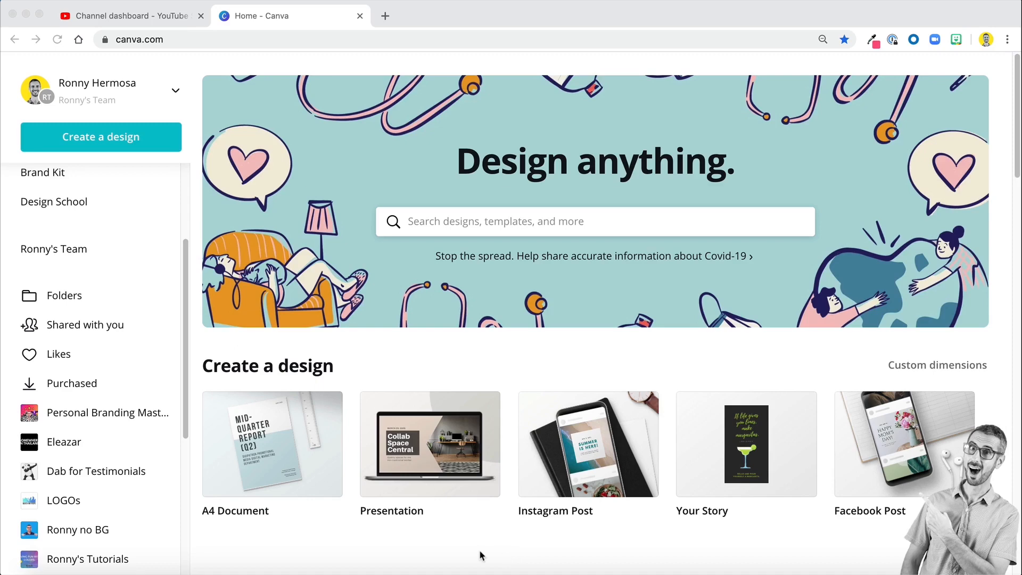
- Switch to YouTube Studio, review the channel dashboard and open the channel analytics
left_click(101, 17)
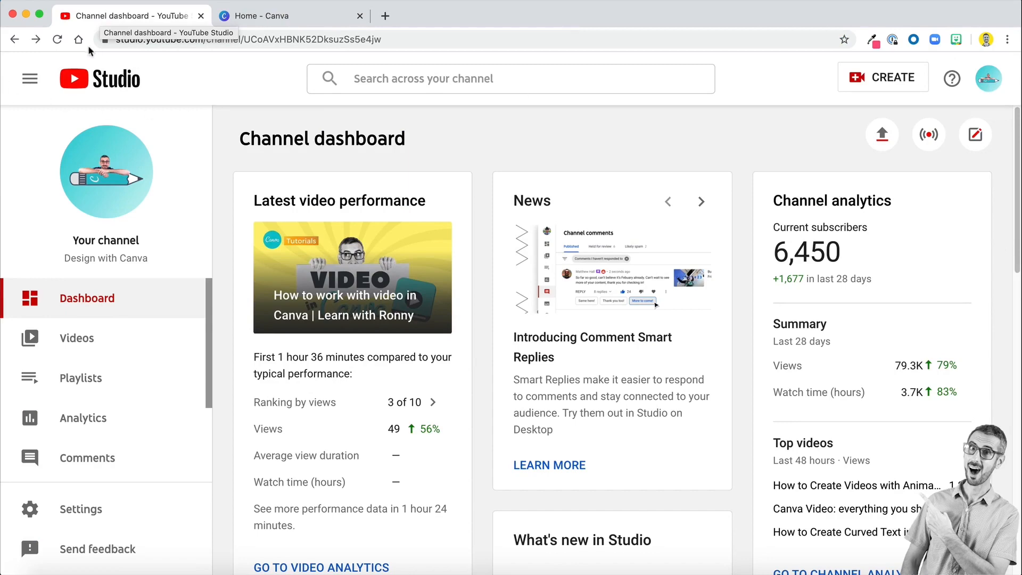
scroll(840, 365, "down", 4)
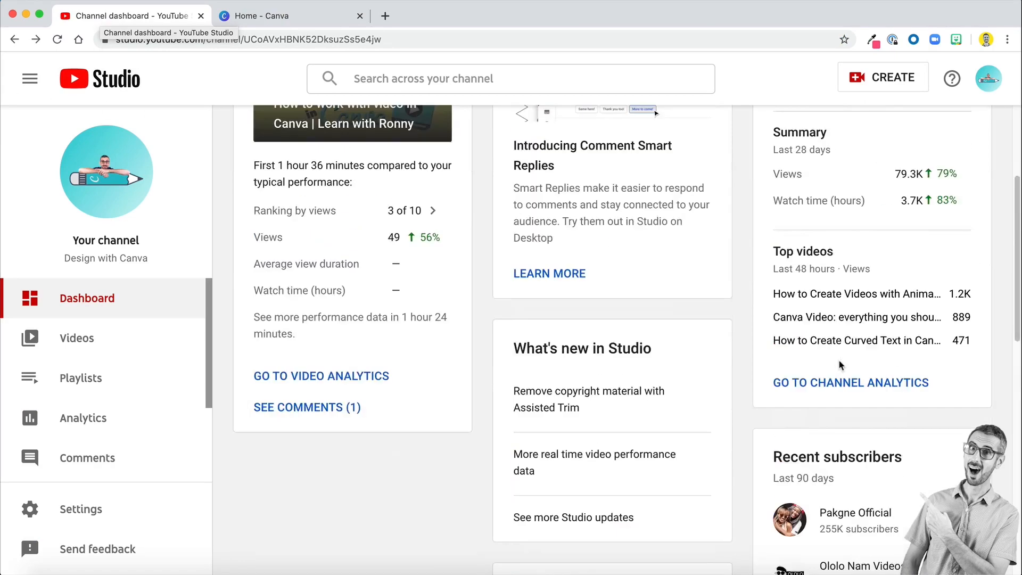
scroll(839, 365, "up", 1)
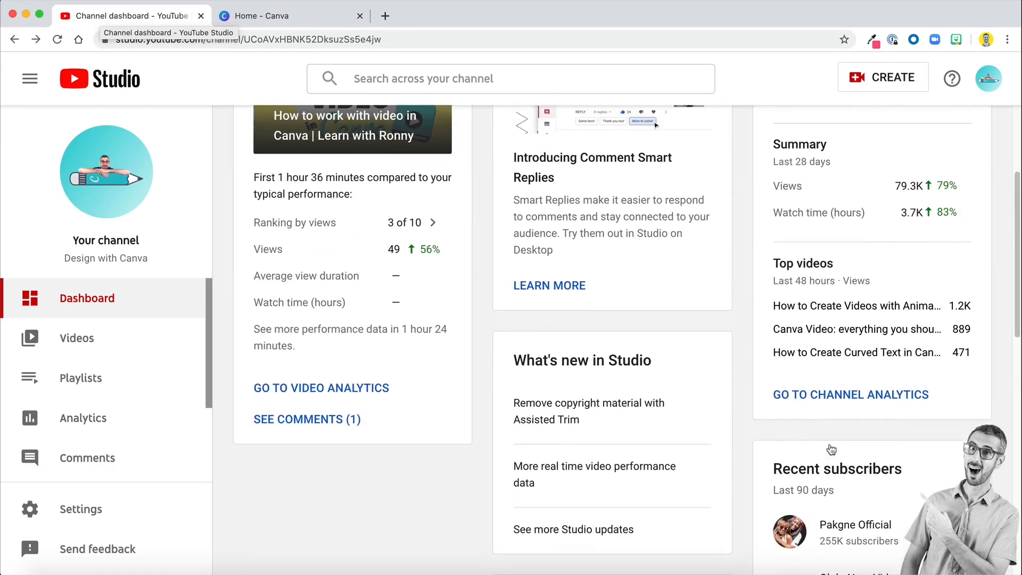
scroll(754, 400, "up", 3)
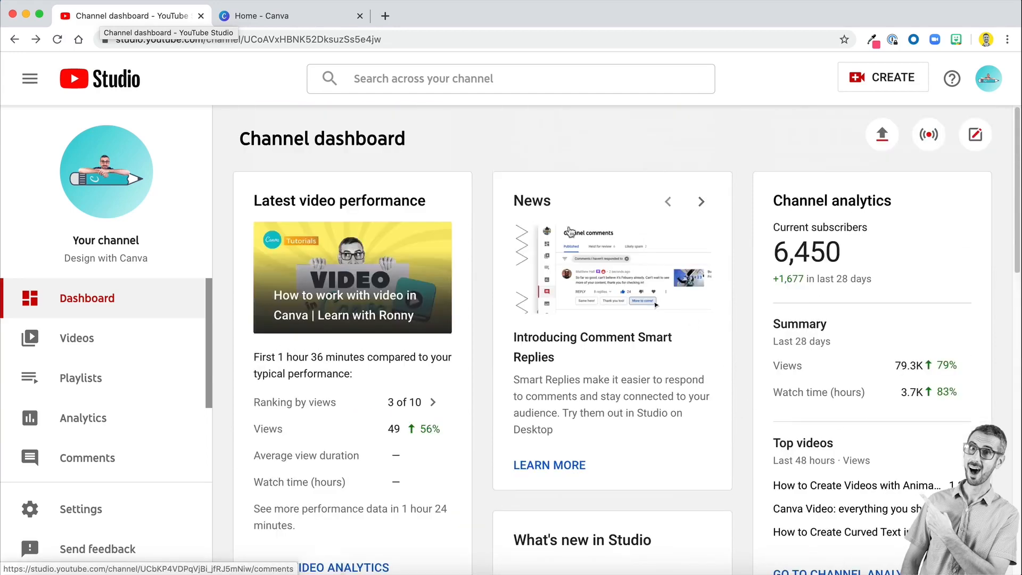
scroll(692, 458, "down", 2)
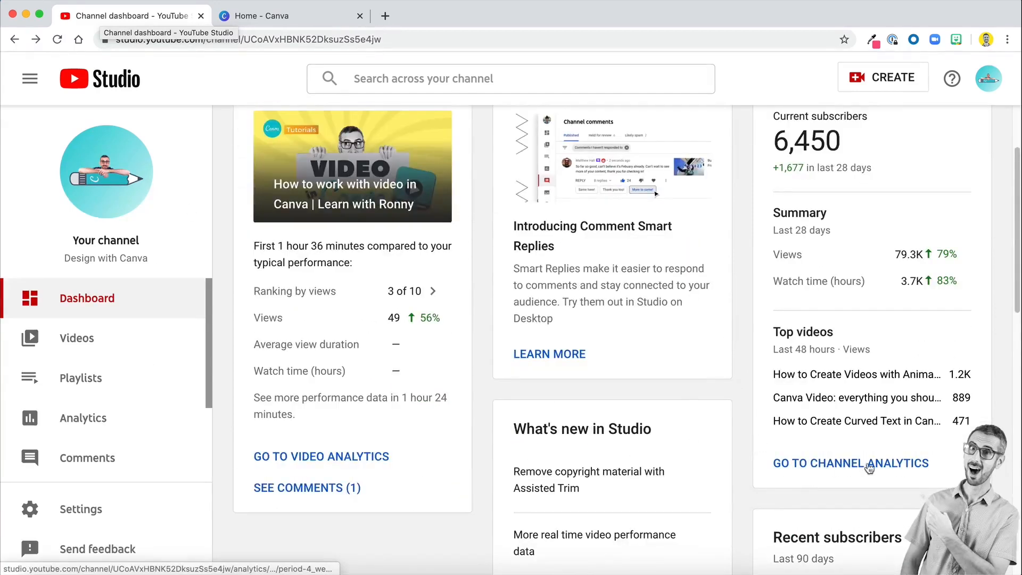
left_click(822, 464)
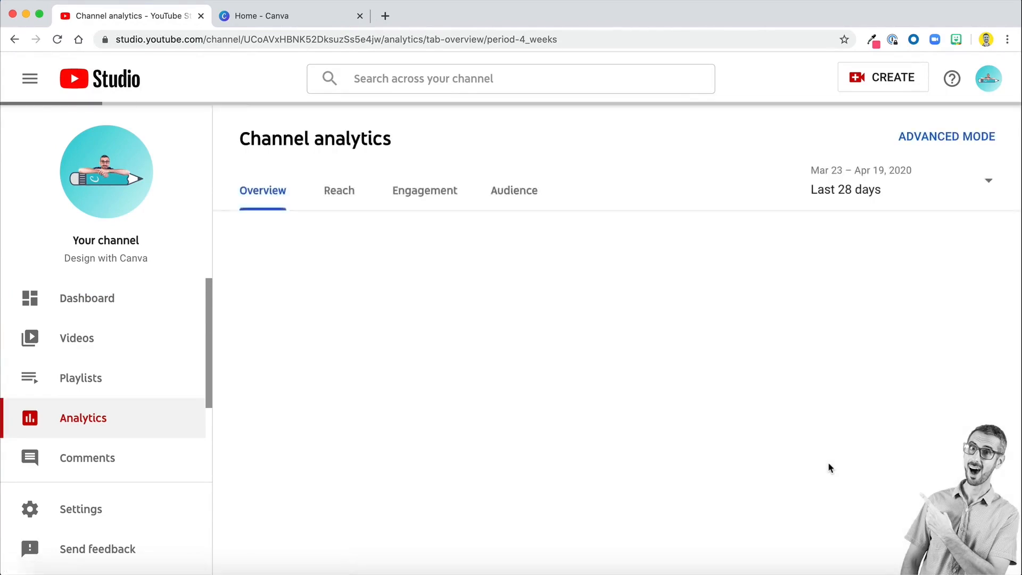
- Open the detailed views report for the last 28 days and look through its chart and per-video table
scroll(438, 420, "down", 3)
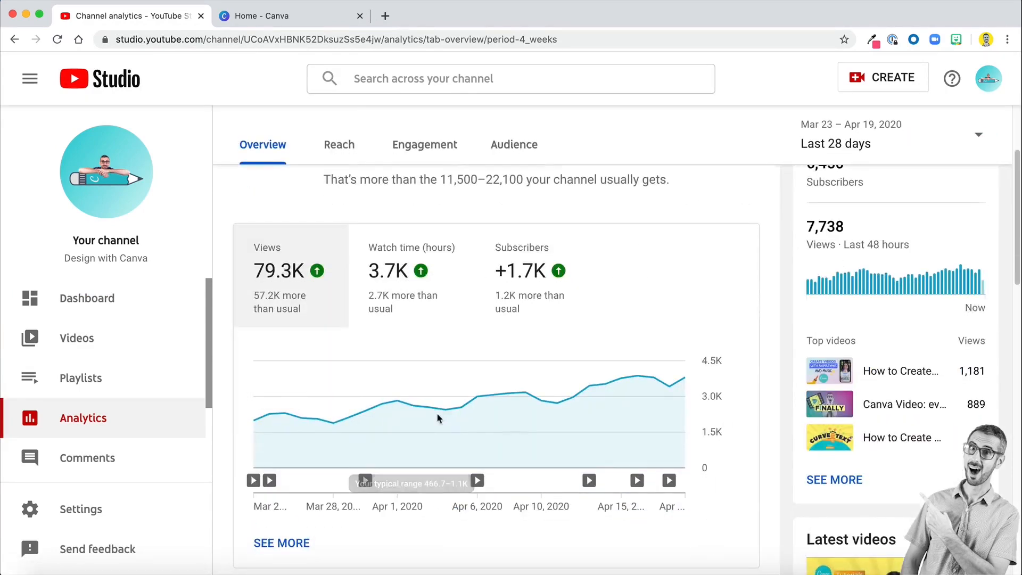
scroll(434, 419, "down", 3)
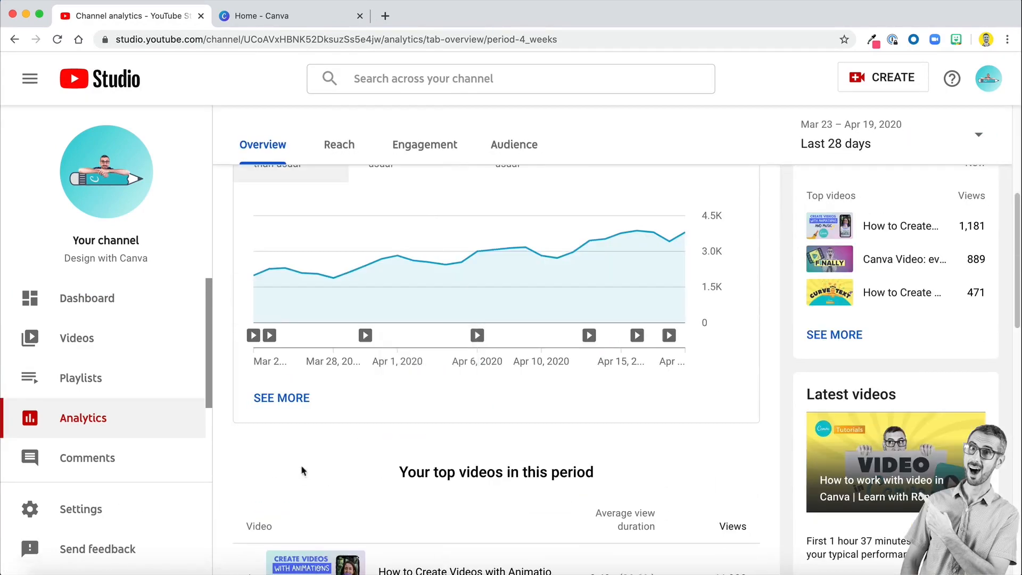
left_click(286, 396)
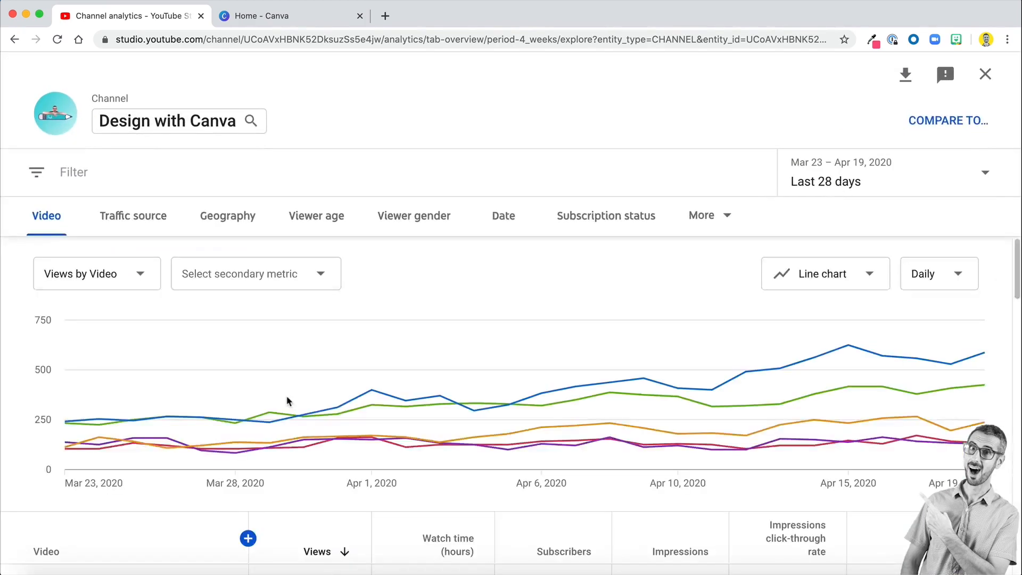
scroll(287, 400, "down", 2)
scroll(287, 400, "down", 1)
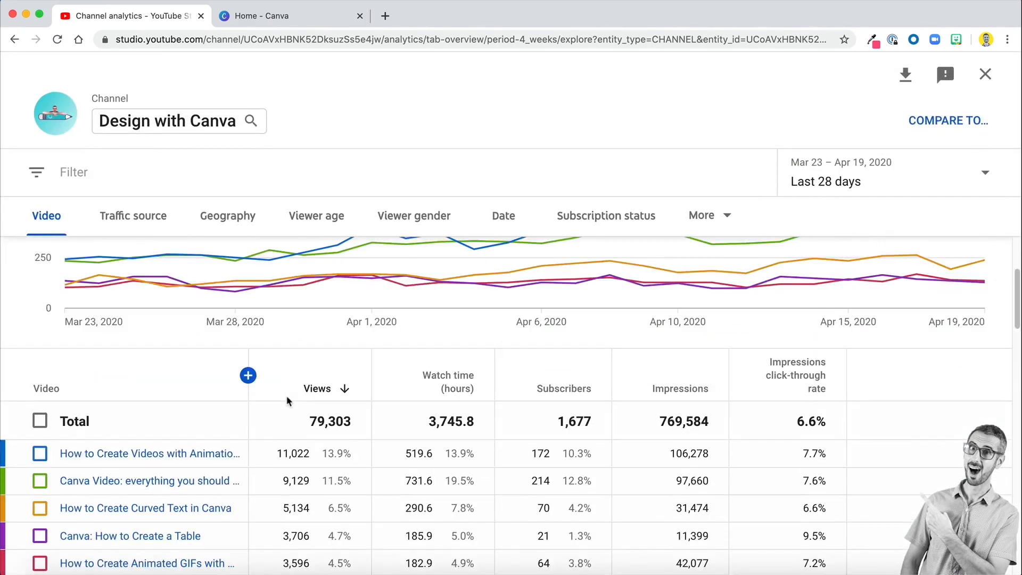
scroll(133, 426, "down", 3)
mouse_move(151, 414)
scroll(152, 415, "up", 5)
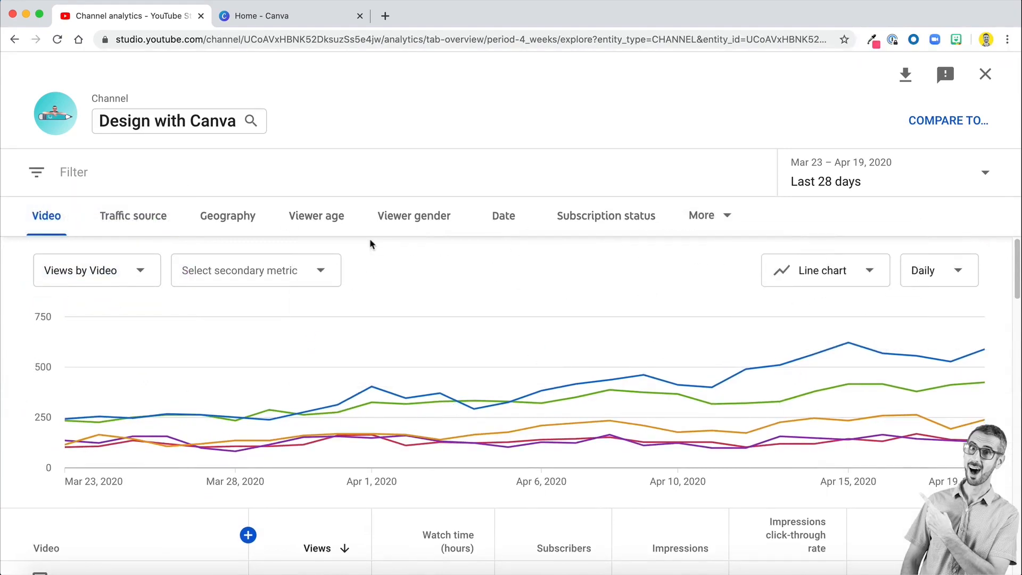
- Sort the videos by impressions click-through rate and examine the rate and impressions of the Canva 2.0 presentation video
scroll(600, 310, "down", 3)
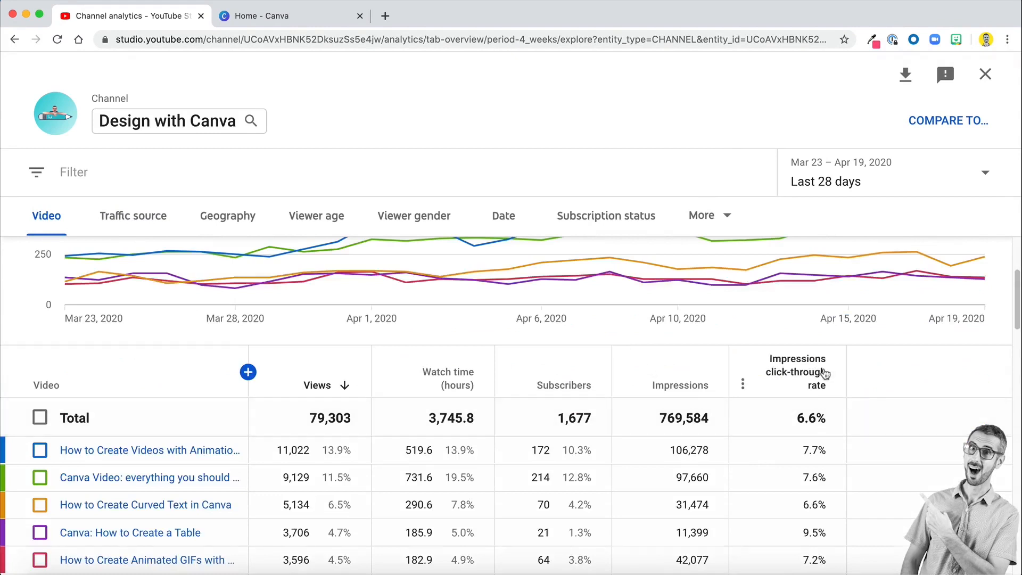
mouse_move(825, 372)
left_click(817, 384)
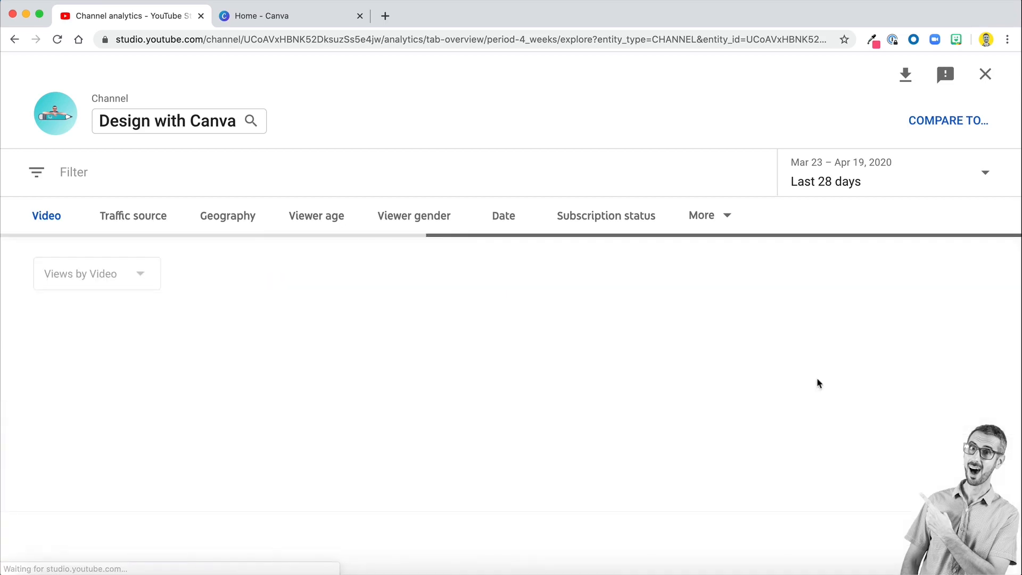
scroll(818, 383, "down", 5)
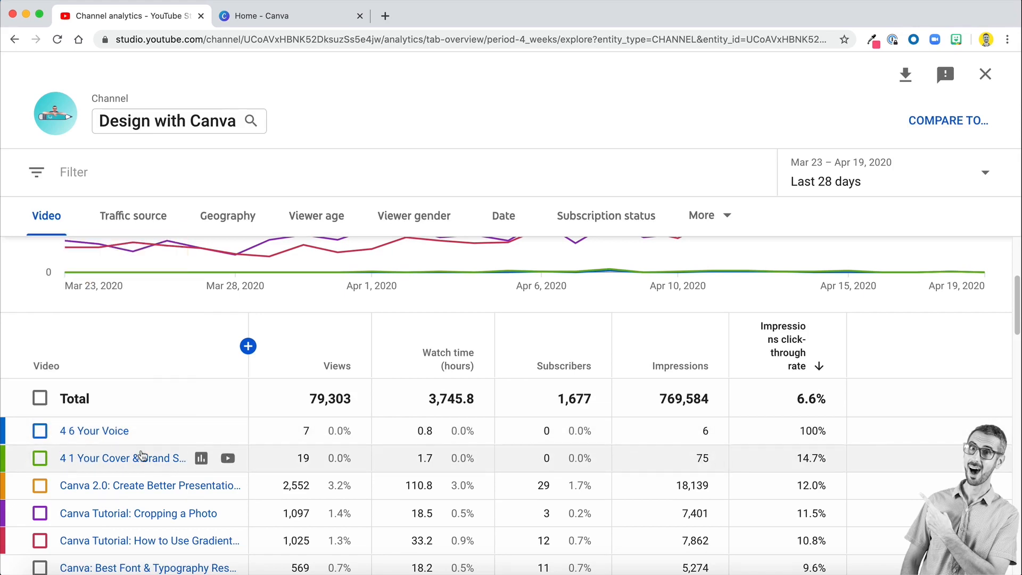
mouse_move(139, 467)
scroll(692, 454, "down", 1)
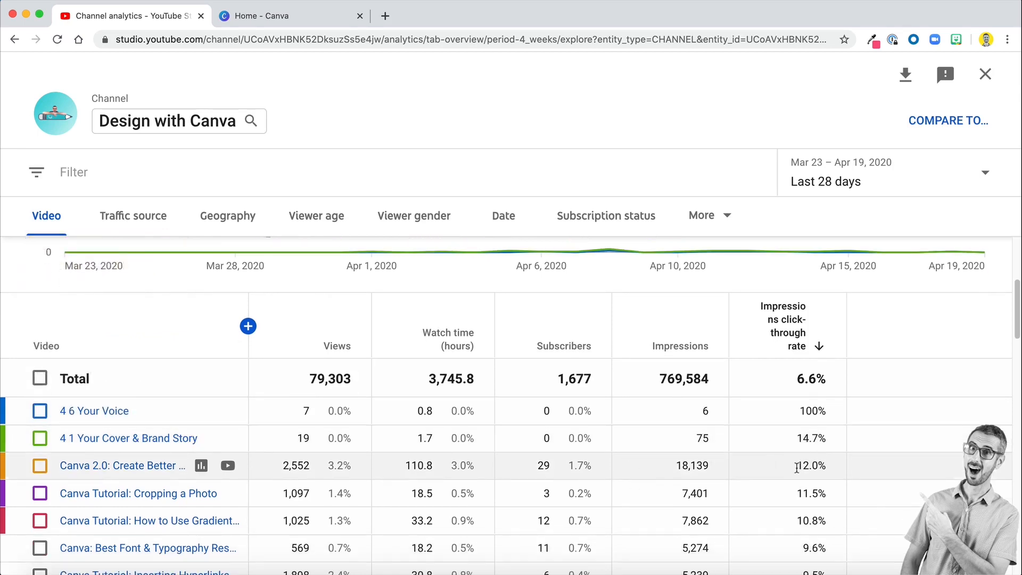
left_click_drag(797, 467, 828, 467)
left_click_drag(677, 465, 711, 466)
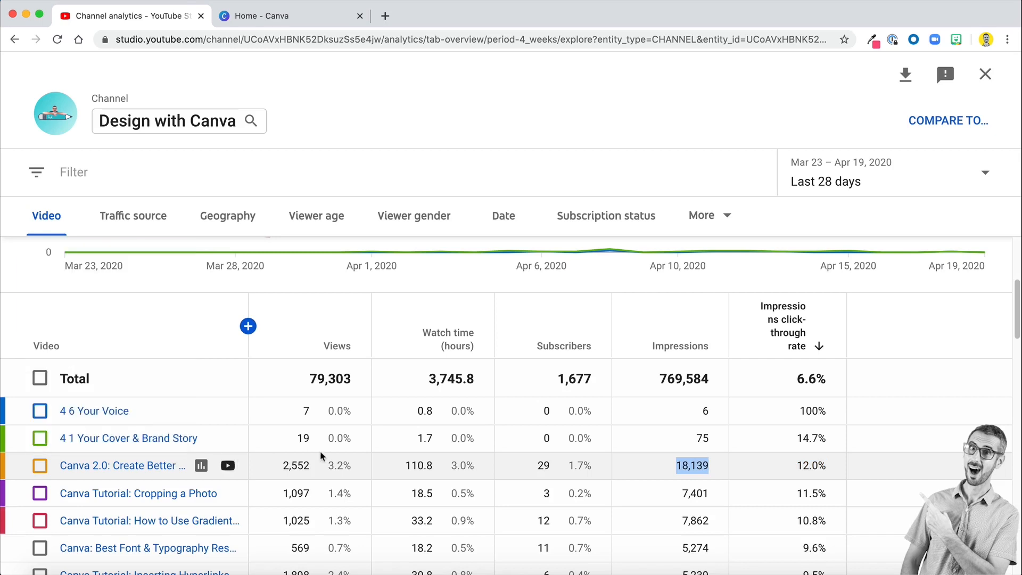
mouse_move(128, 472)
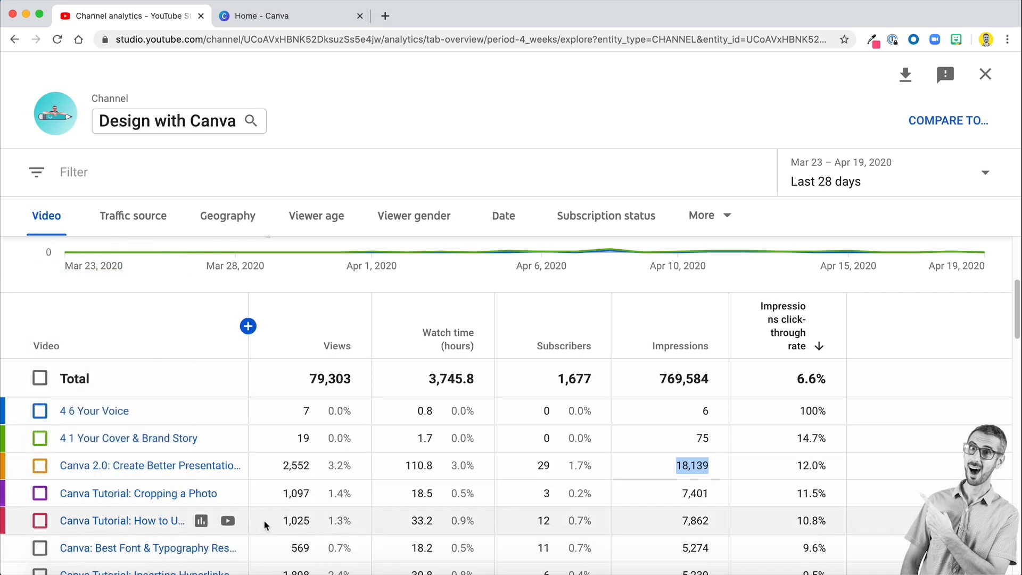
- Switch to Canva and open the existing design "YouTube Channel Thumbnails Canva 2.0"
left_click(294, 21)
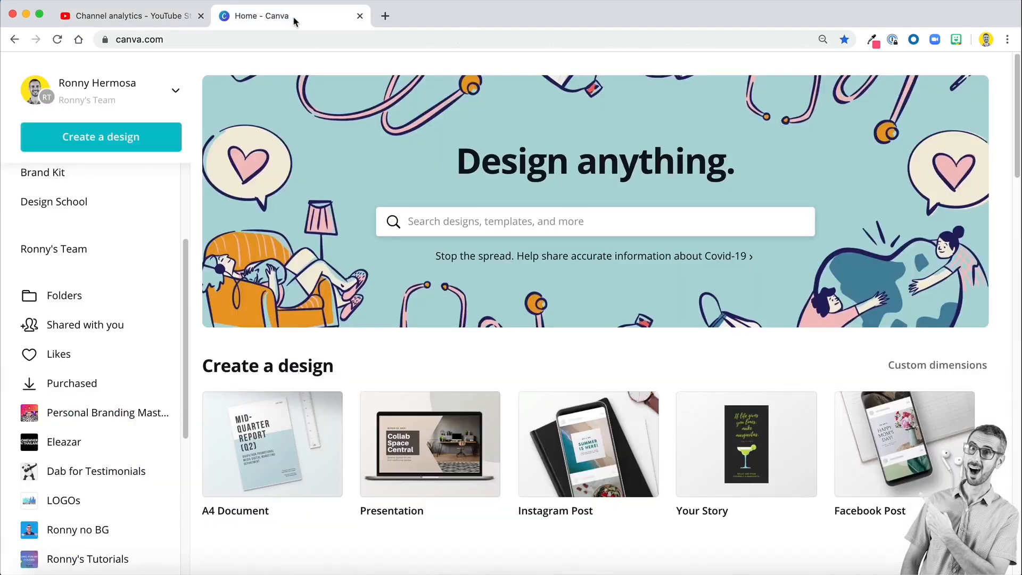
scroll(418, 326, "down", 4)
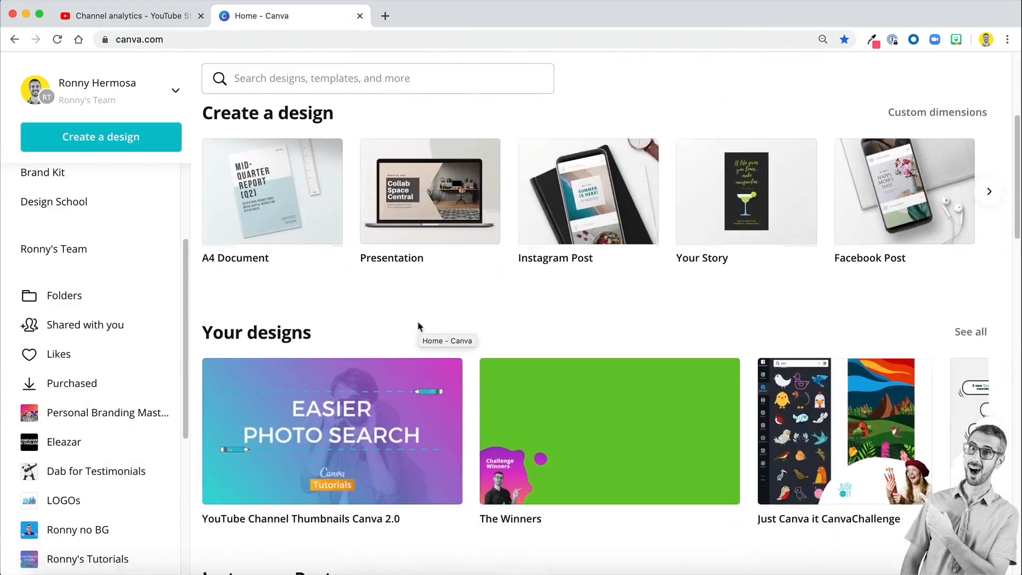
left_click(368, 406)
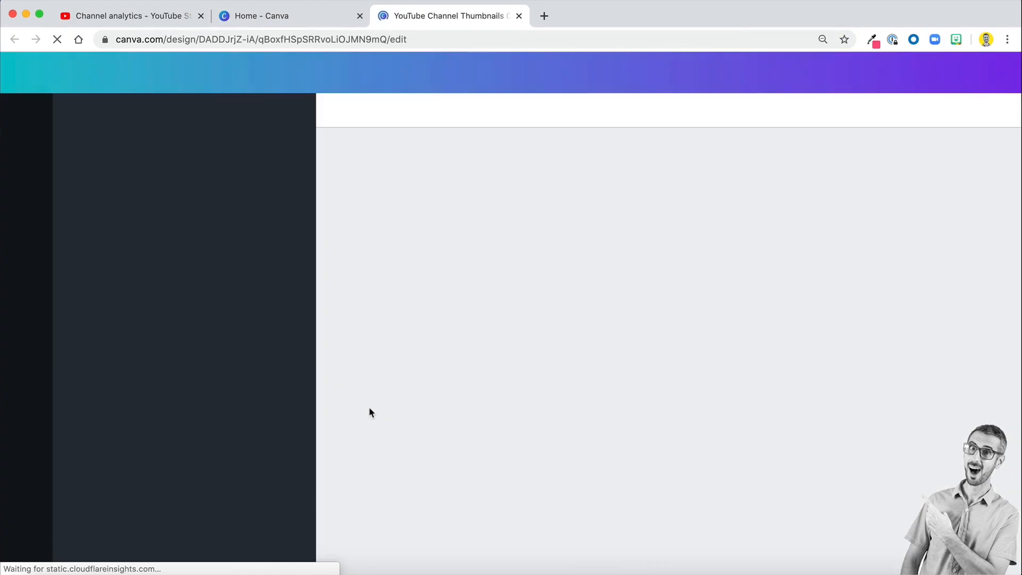
scroll(865, 340, "down", 10)
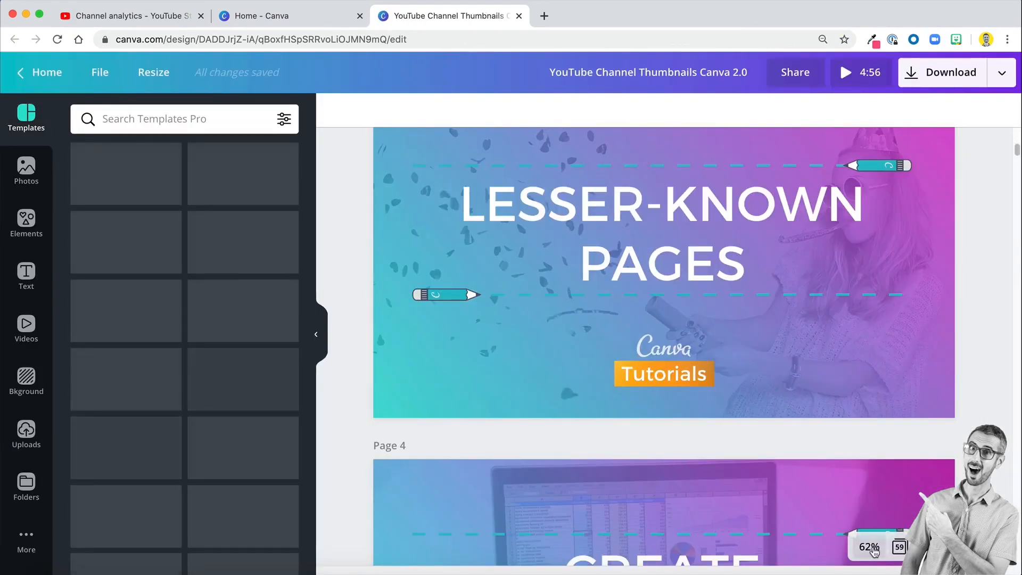
- Show all pages of the design in an overview and open page 48, the "Power Point Killer" thumbnail
left_click(899, 547)
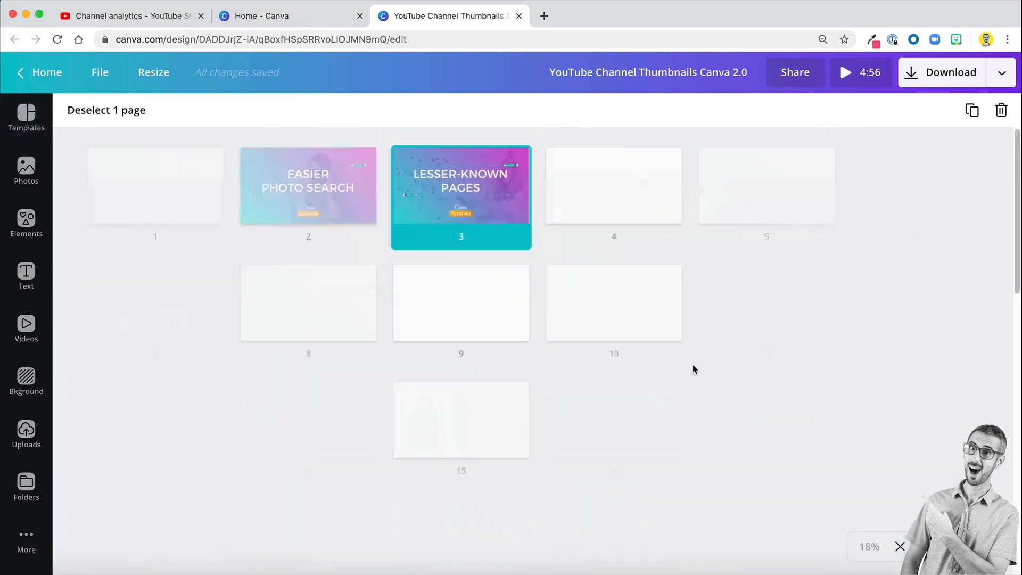
scroll(692, 363, "down", 7)
scroll(692, 363, "down", 6)
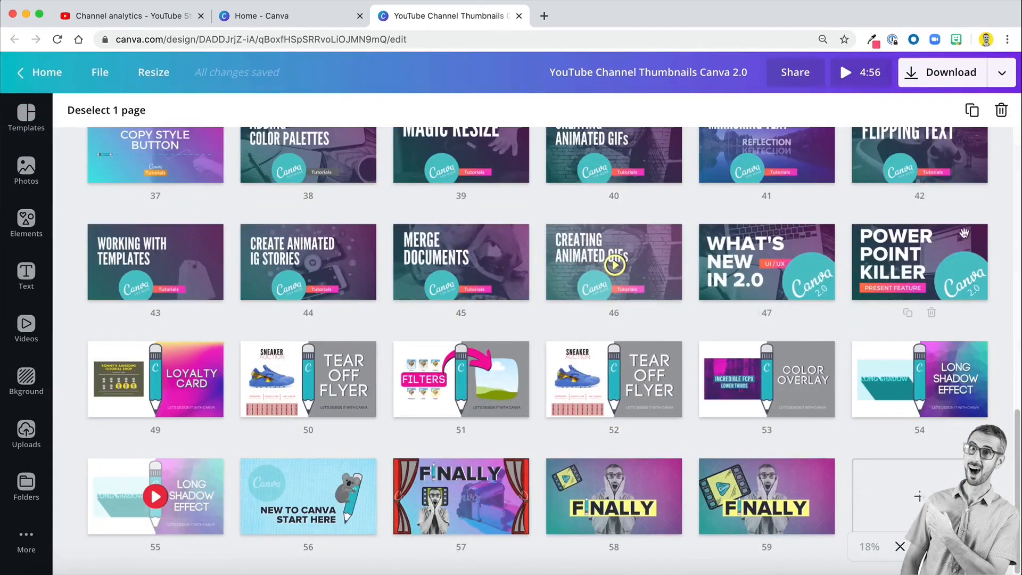
double_click(909, 260)
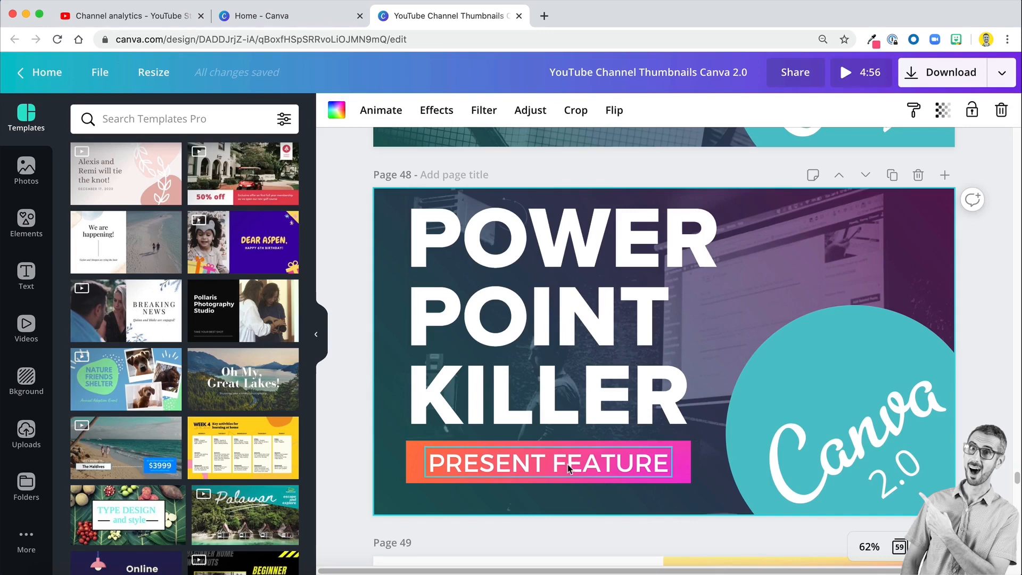
- Inspect the thumbnail's building blocks one by one: the gradient label, the "2.0" text, the colour overlay and the background photo
left_click(413, 467)
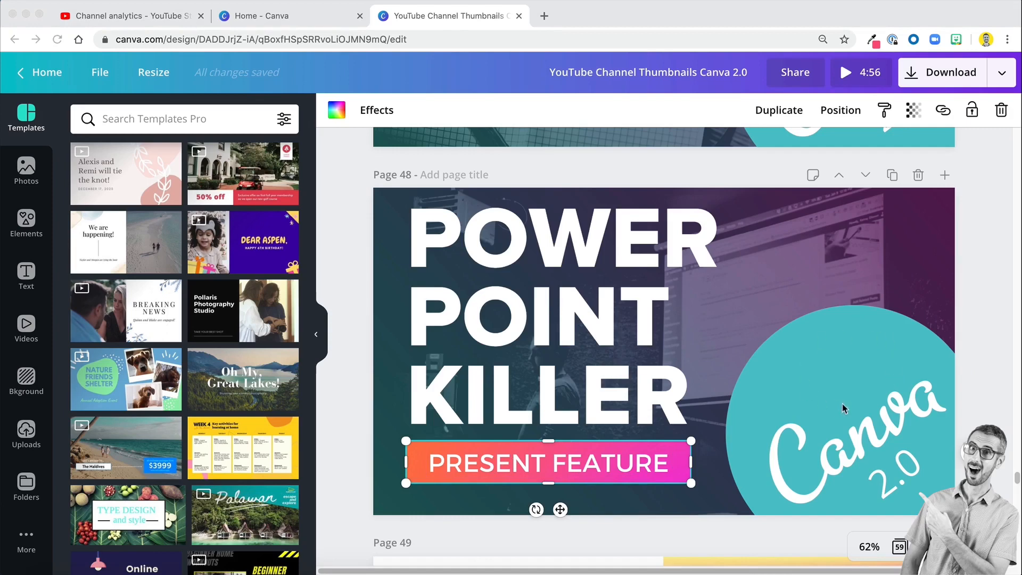
left_click(894, 483)
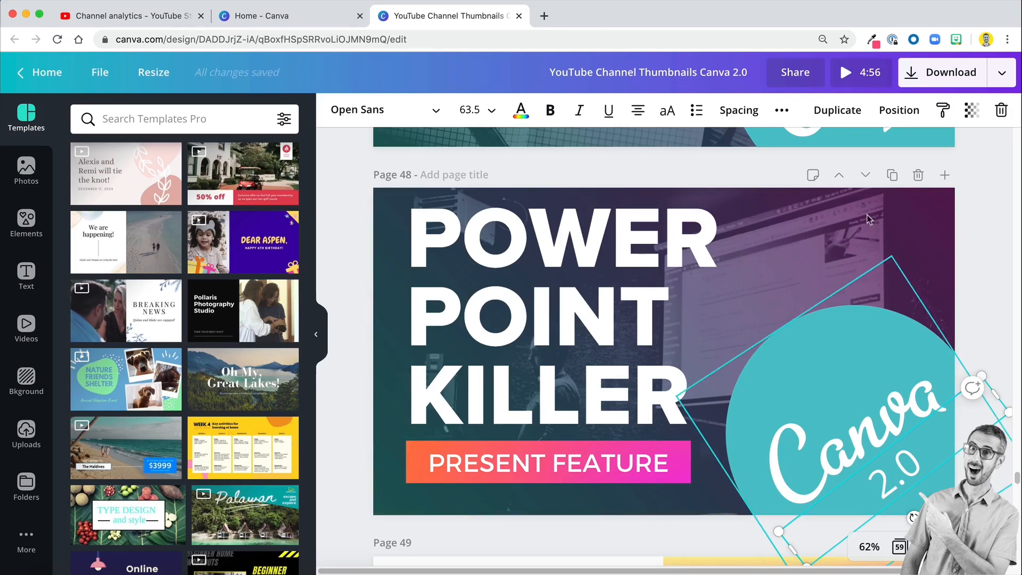
left_click(804, 264)
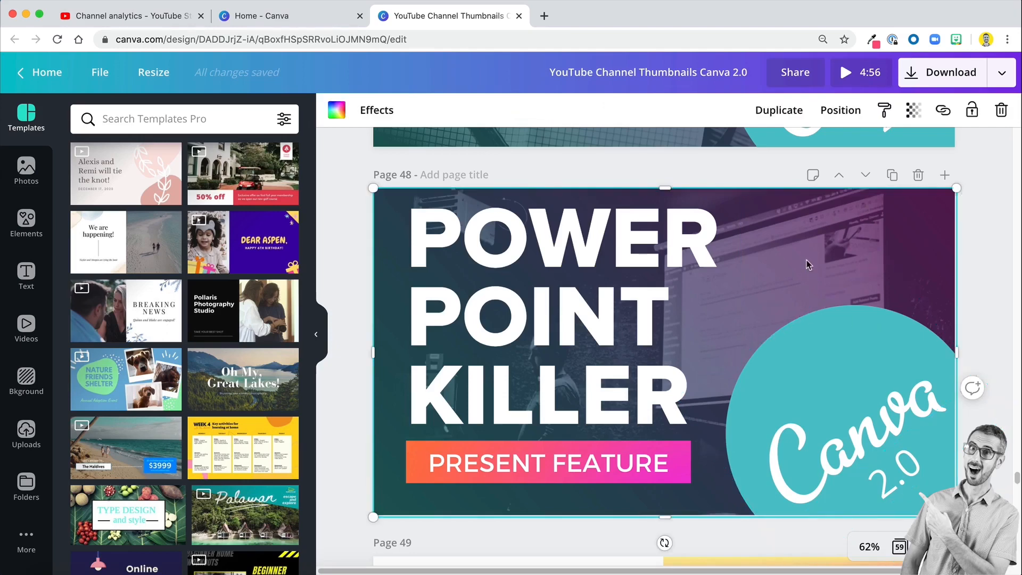
left_click_drag(793, 239, 780, 213)
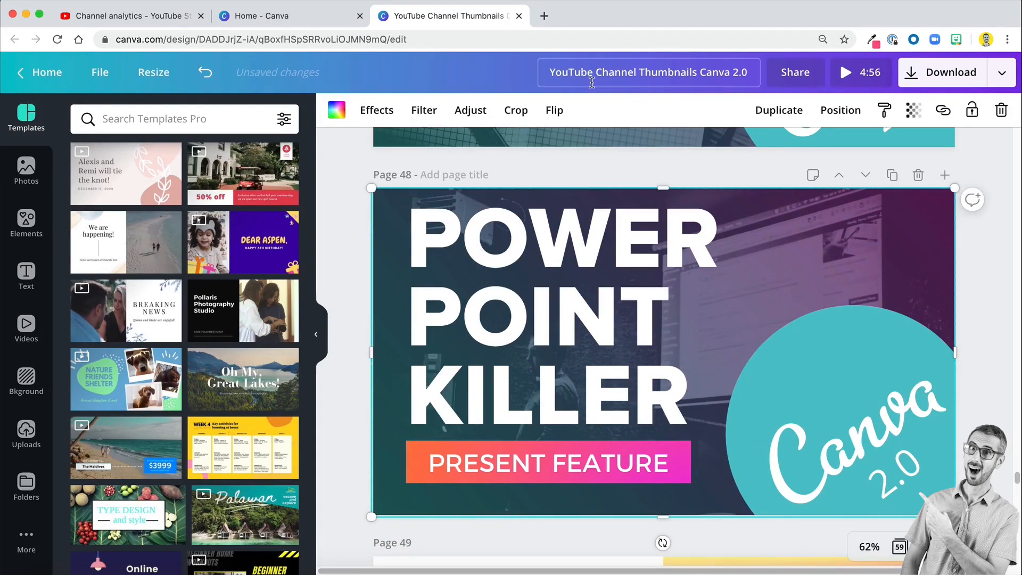
- Return to the Canva home page, create a blank 16:9 presentation and place its browser tab after the thumbnails design
mouse_move(287, 16)
left_mouse_down()
mouse_move(351, 8)
mouse_move(292, 15)
left_mouse_up()
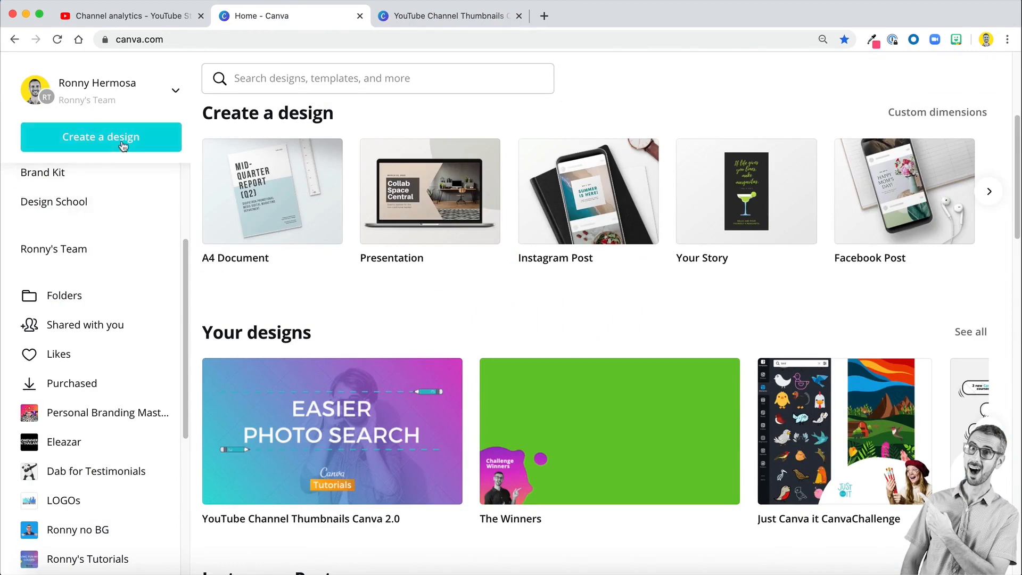
left_click(403, 223)
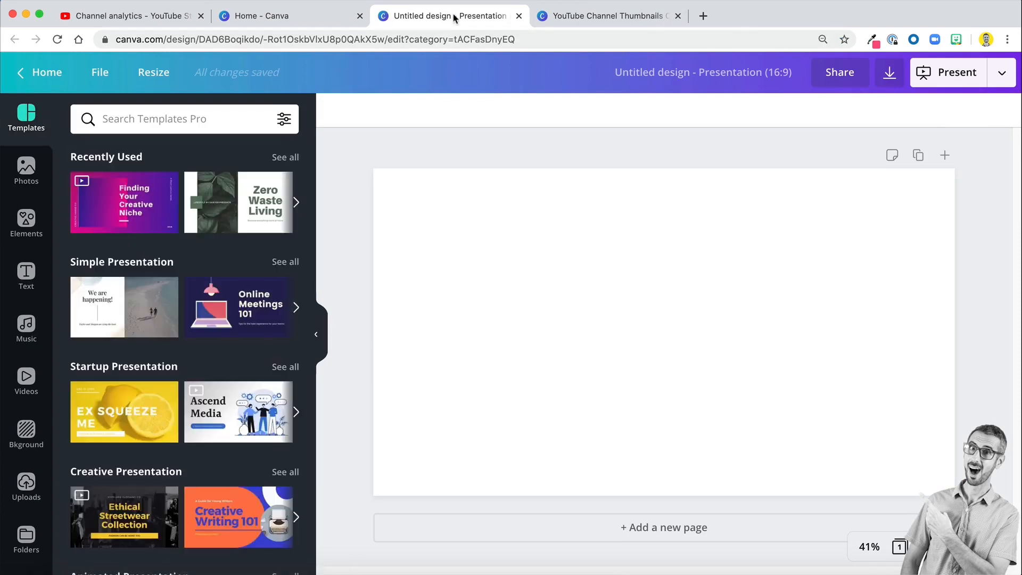
left_click_drag(455, 16, 591, 18)
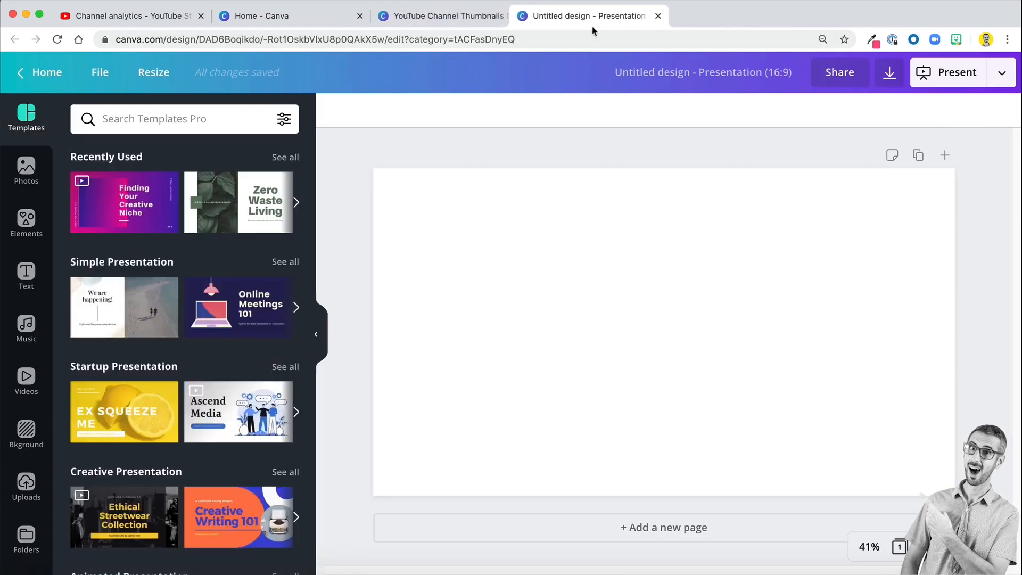
- Fill the blank page with a single-image grid and deselect it
left_click(566, 250)
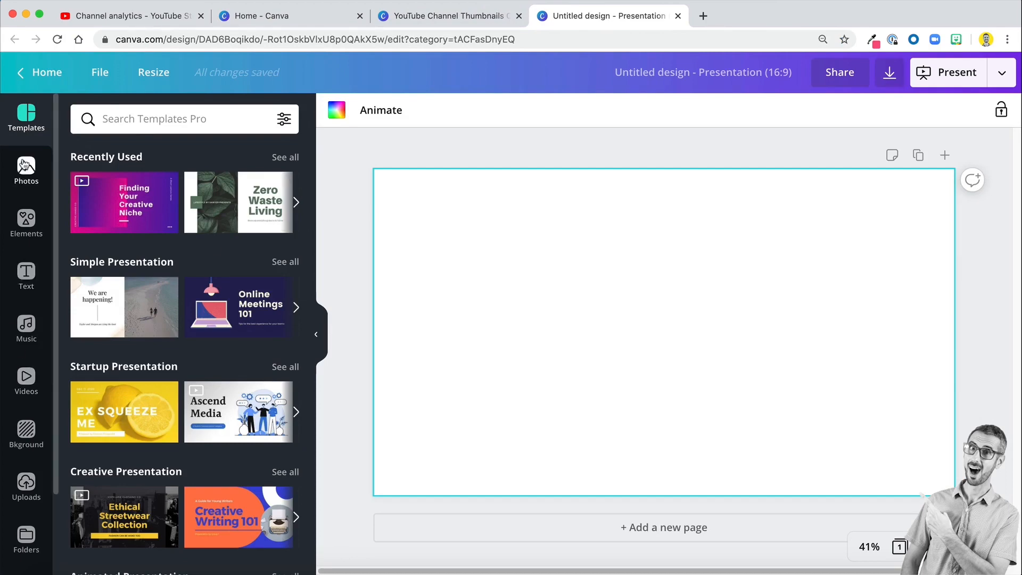
left_click(26, 226)
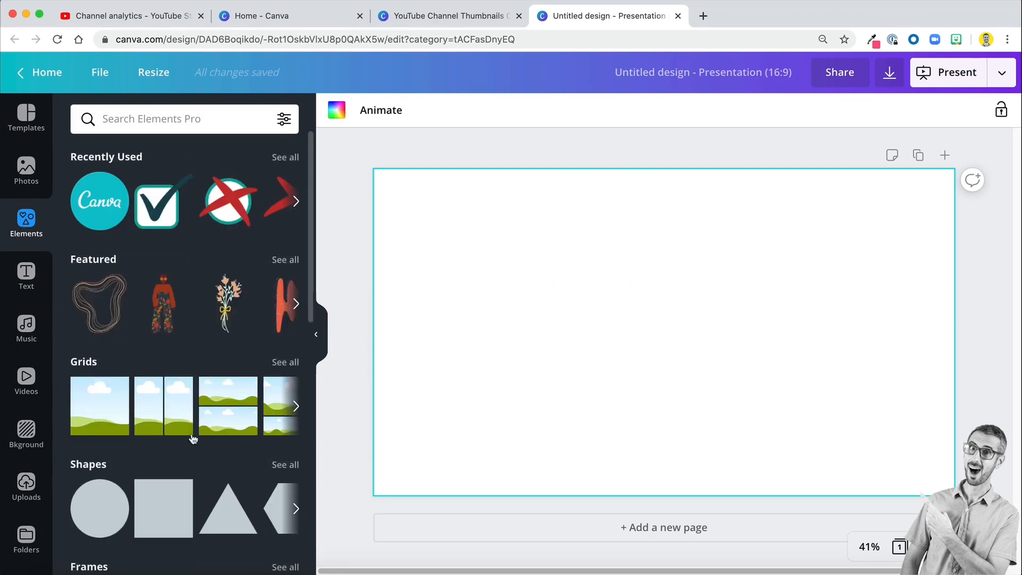
left_click(106, 416)
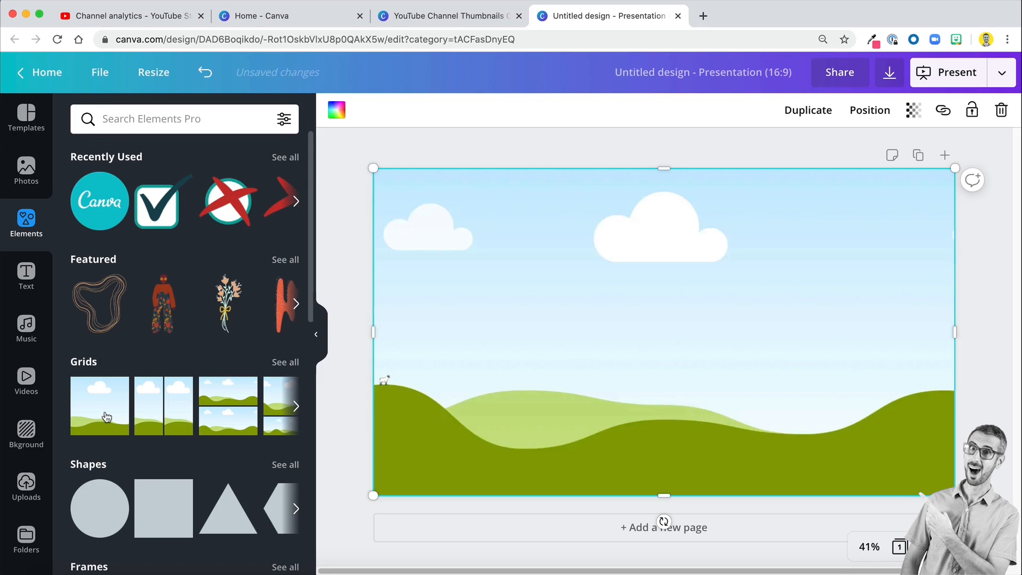
left_click(354, 224)
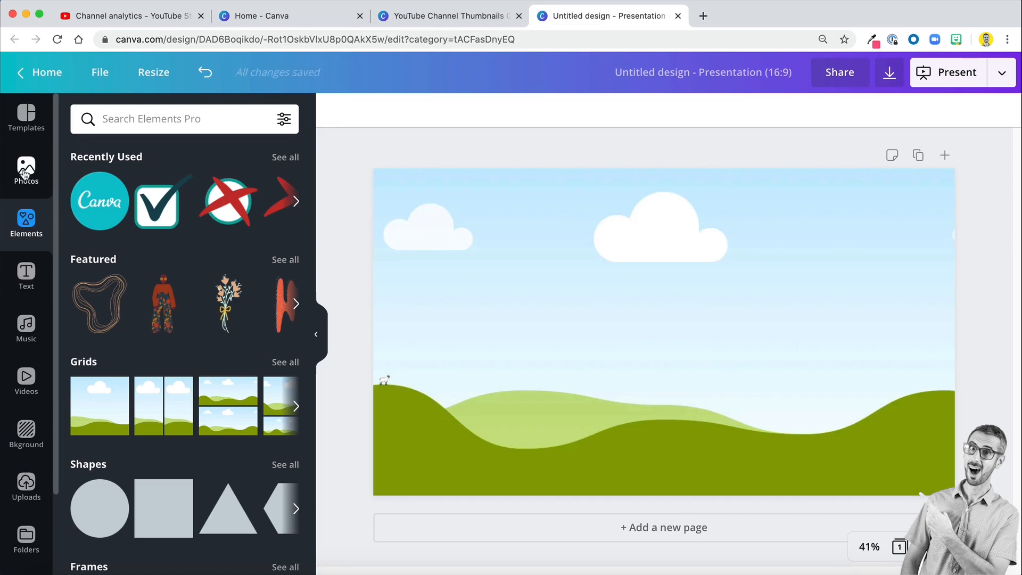
- Search the photo library for "gradient"
left_click(25, 171)
left_click(157, 120)
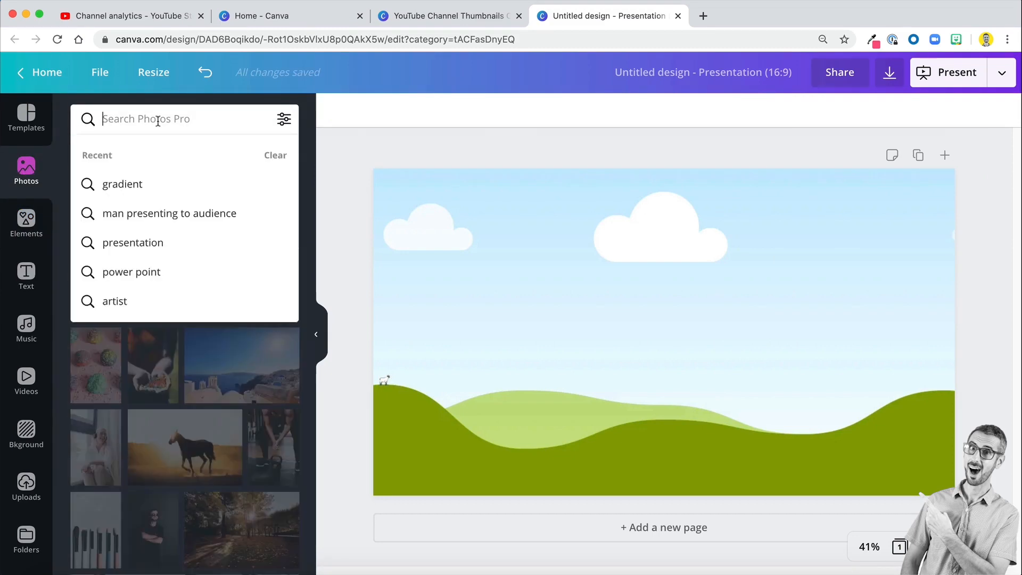
type("gradient")
key("Return")
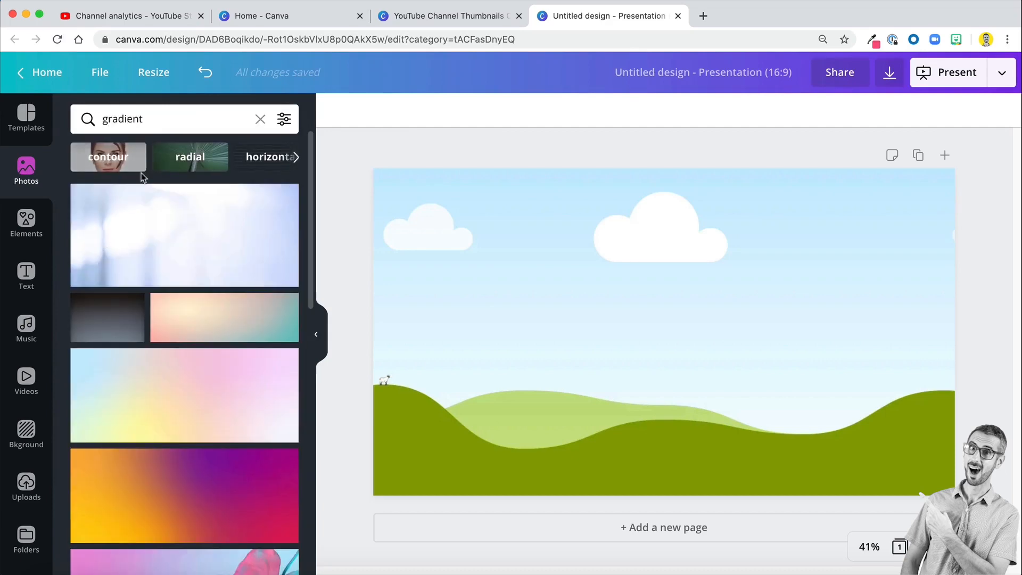
- Choose the free pink-to-purple gradient photo from the results and fill the page's grid with it
scroll(133, 251, "down", 1)
scroll(131, 271, "down", 2)
scroll(171, 182, "up", 2)
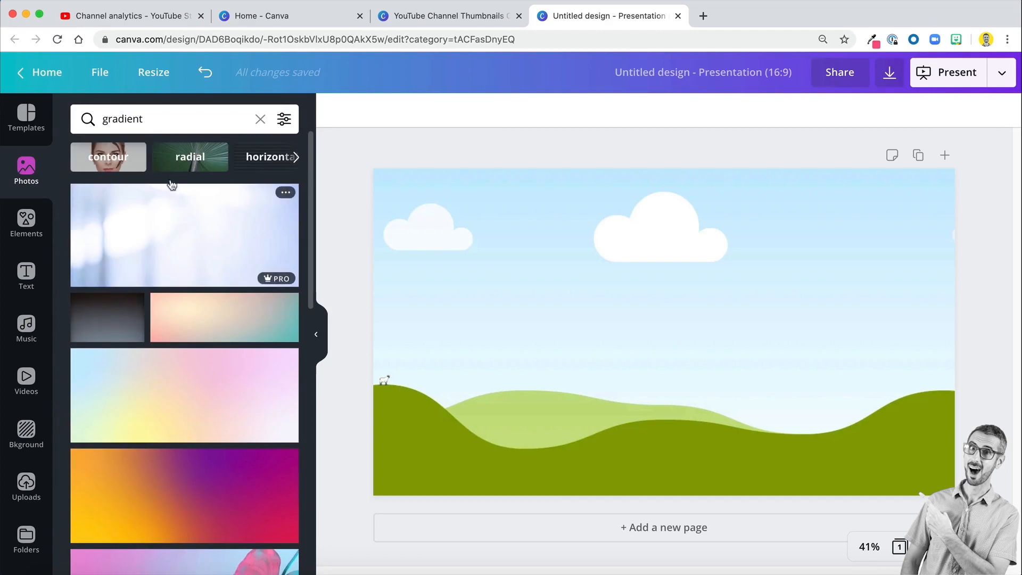
left_click(294, 157)
scroll(181, 267, "down", 3)
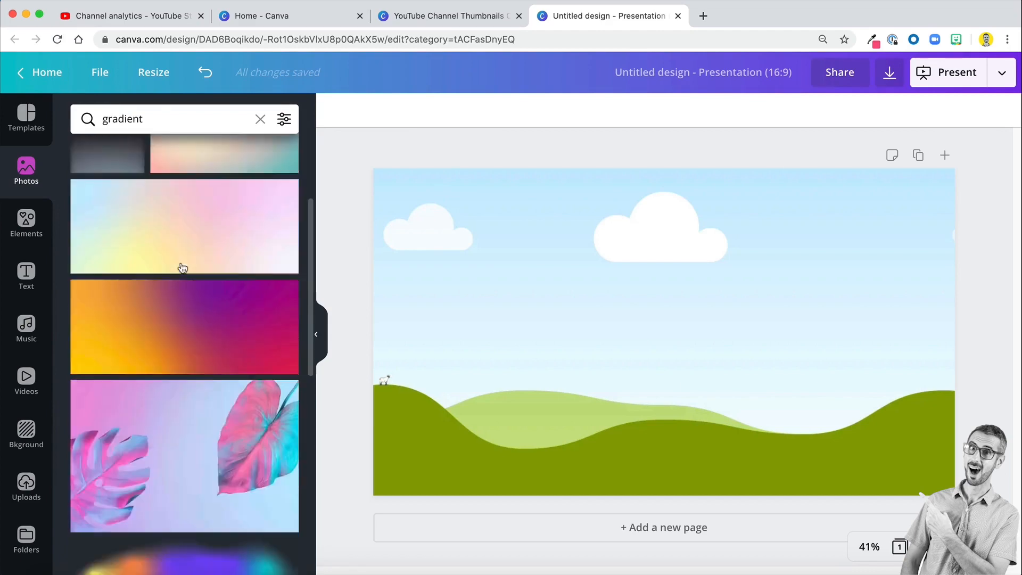
scroll(181, 267, "down", 10)
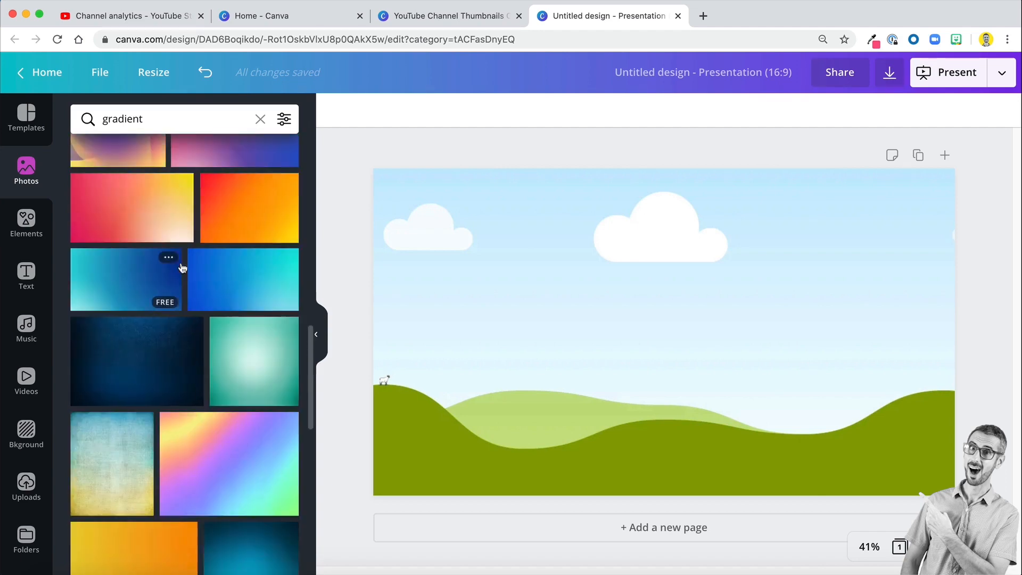
scroll(182, 267, "down", 8)
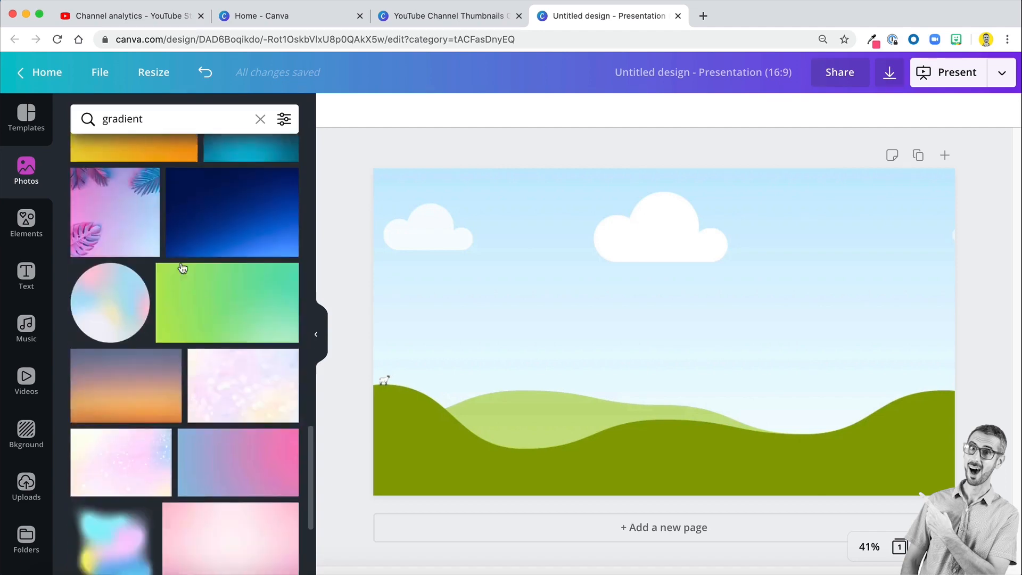
scroll(182, 267, "down", 8)
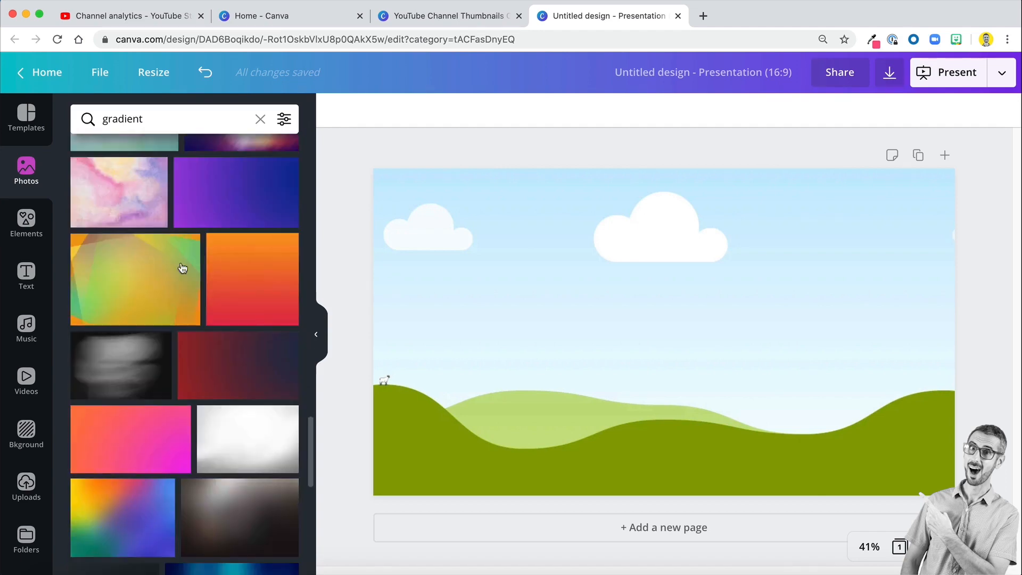
scroll(155, 326, "down", 3)
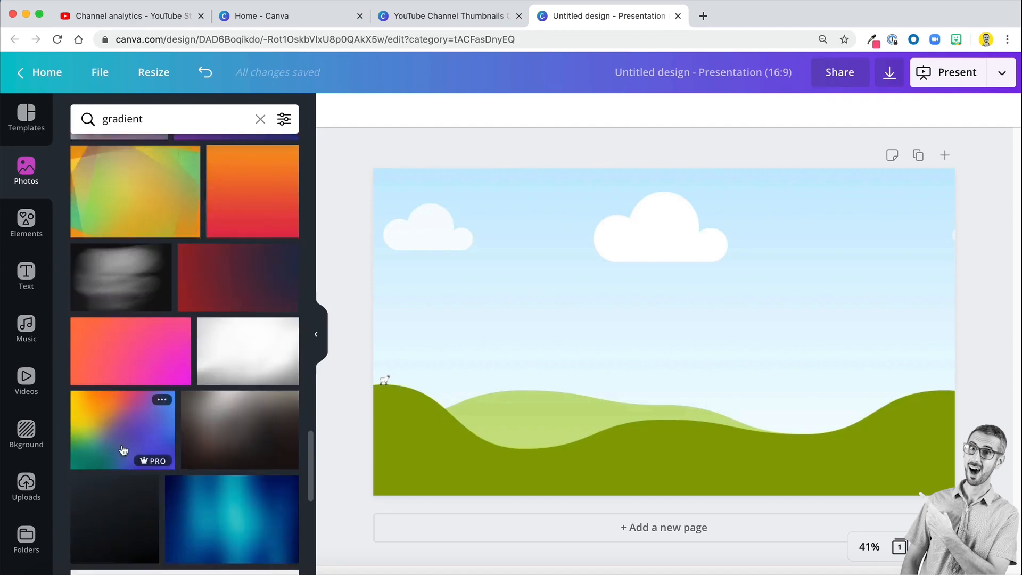
scroll(123, 450, "down", 10)
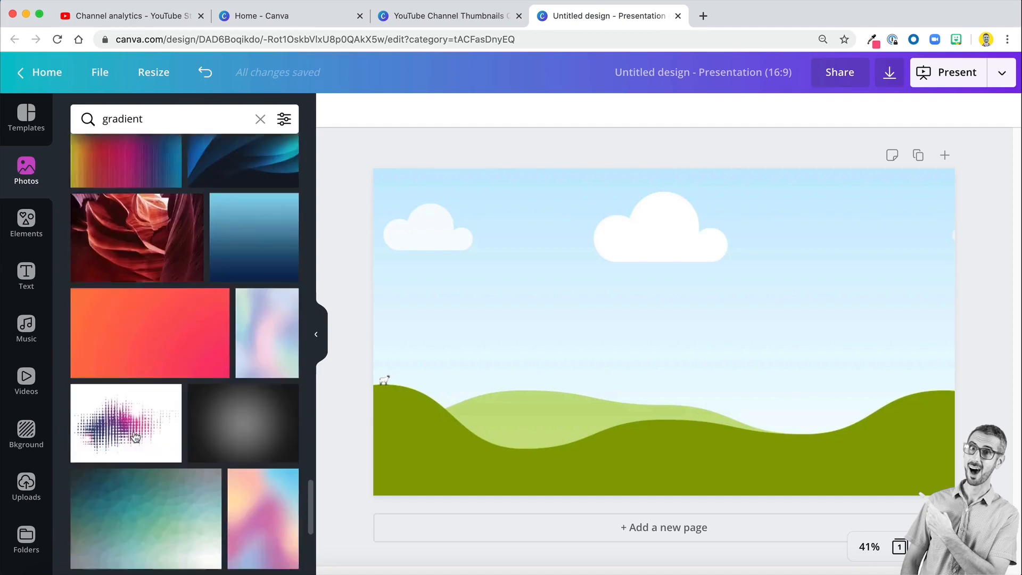
scroll(135, 437, "down", 5)
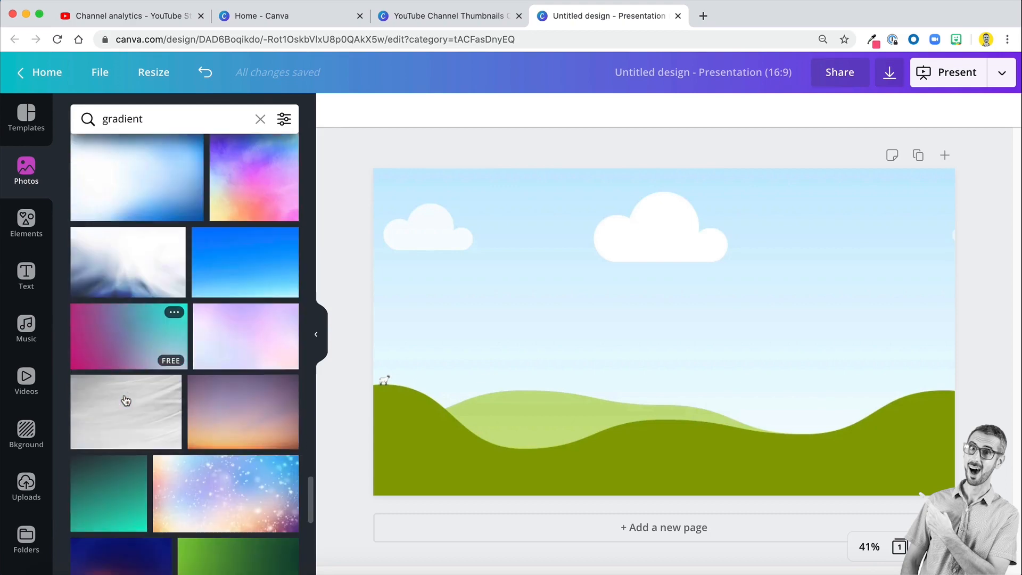
scroll(127, 400, "down", 5)
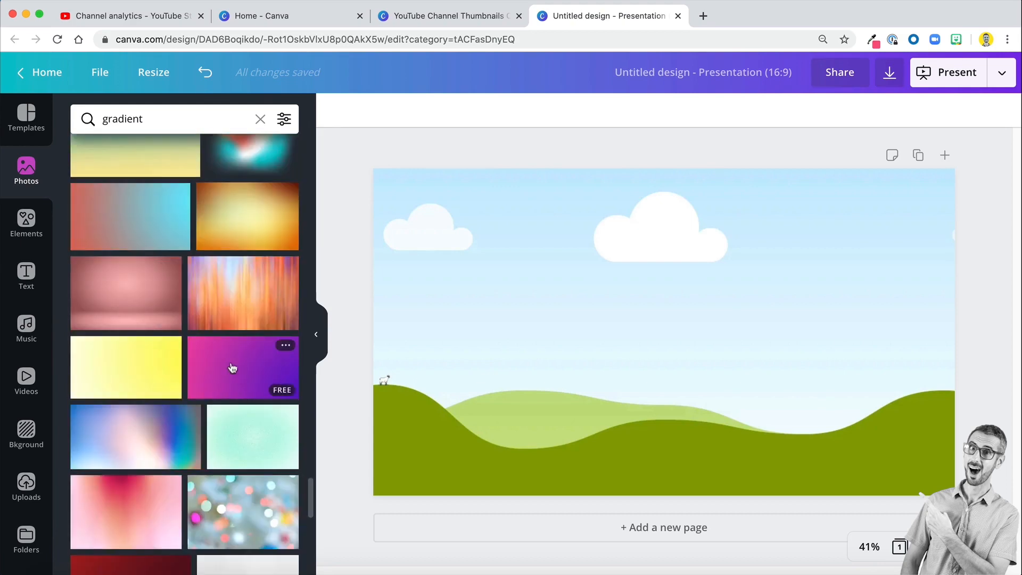
left_click_drag(232, 367, 467, 274)
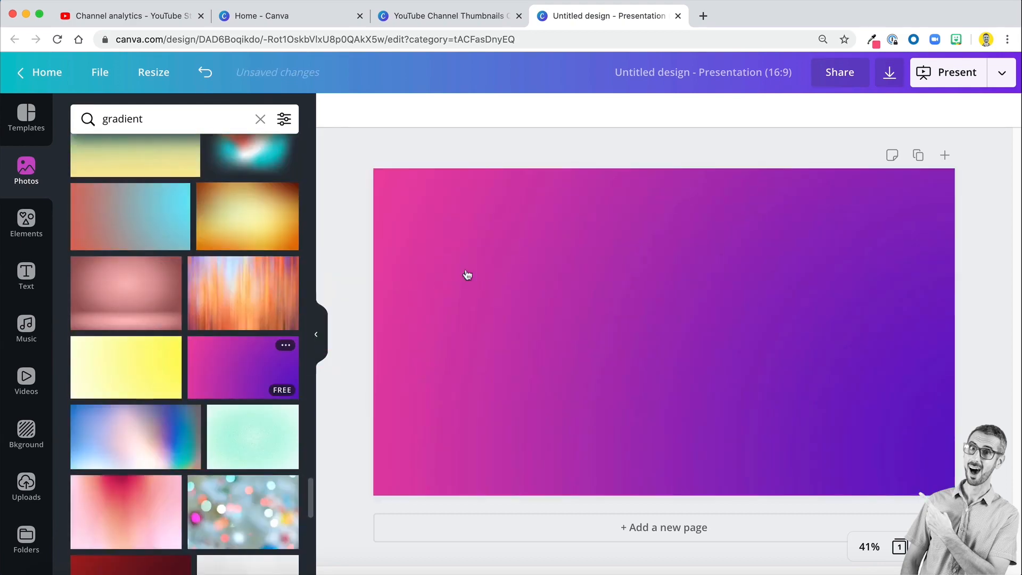
- Enlarge the gradient image inside its grid past the page's upper-left corner so less of its pink edge shows
double_click(442, 220)
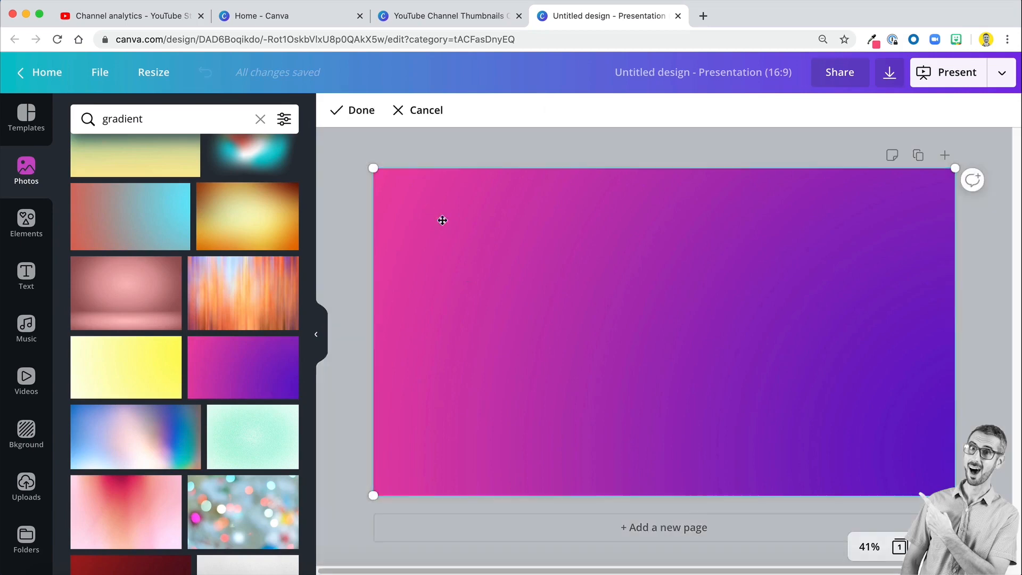
left_click(869, 546)
left_click(863, 432)
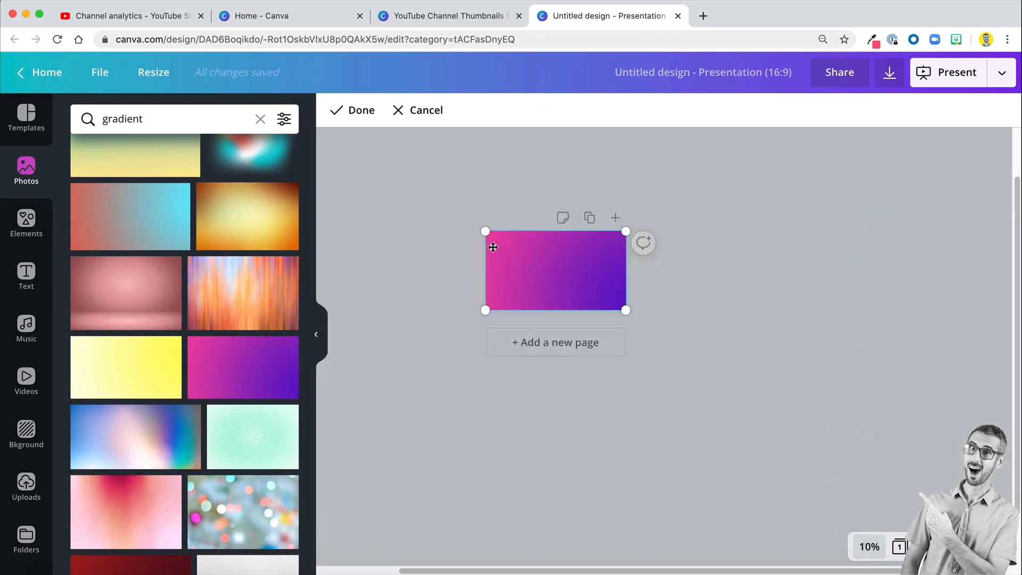
left_click_drag(485, 231, 401, 197)
left_click(742, 303)
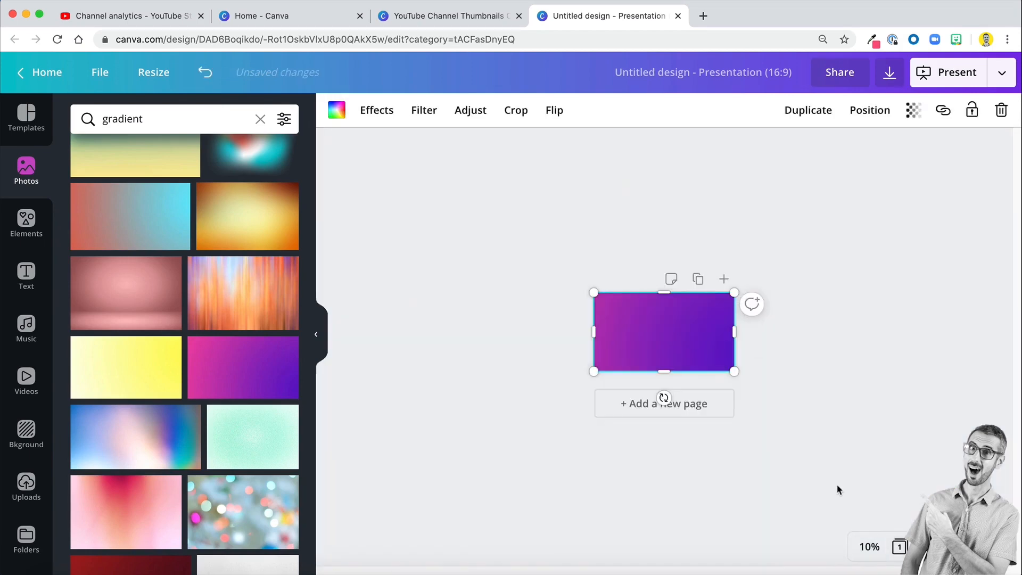
left_click(869, 546)
left_click(852, 474)
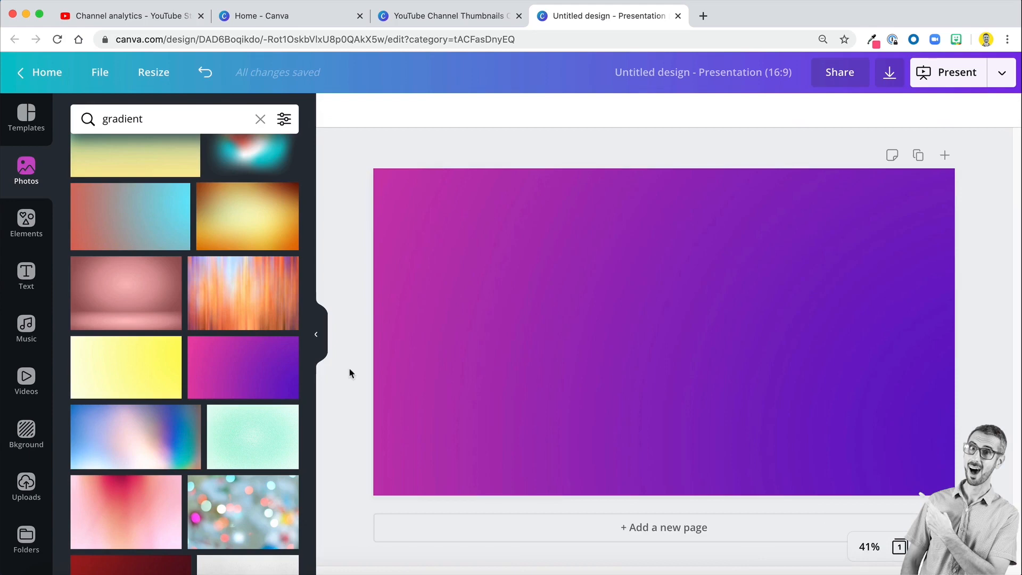
- Try shifting the unlocked overlay on page 48 of the thumbnails design, return to the new presentation and lock its gradient background
left_click(578, 376)
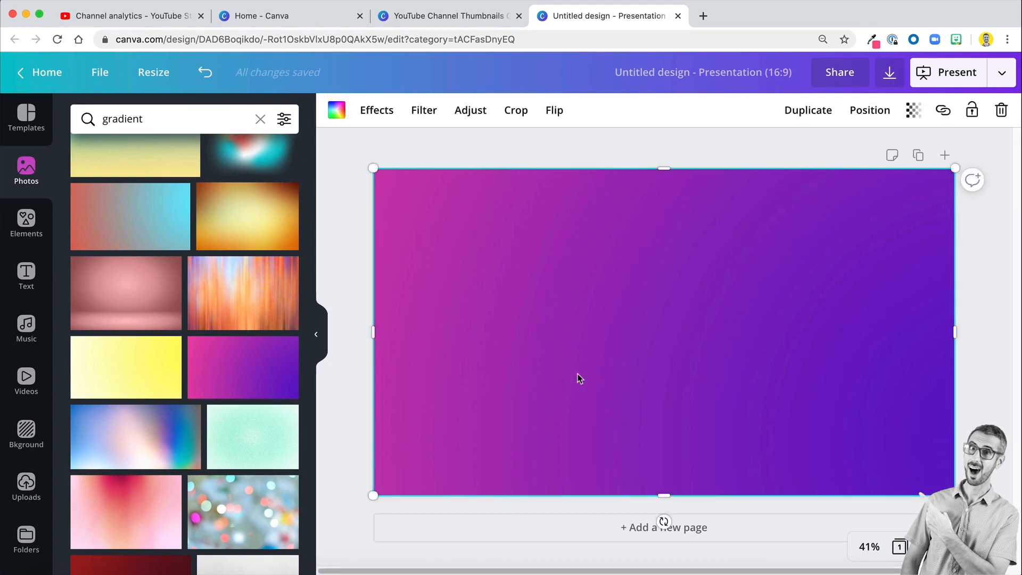
left_click(468, 17)
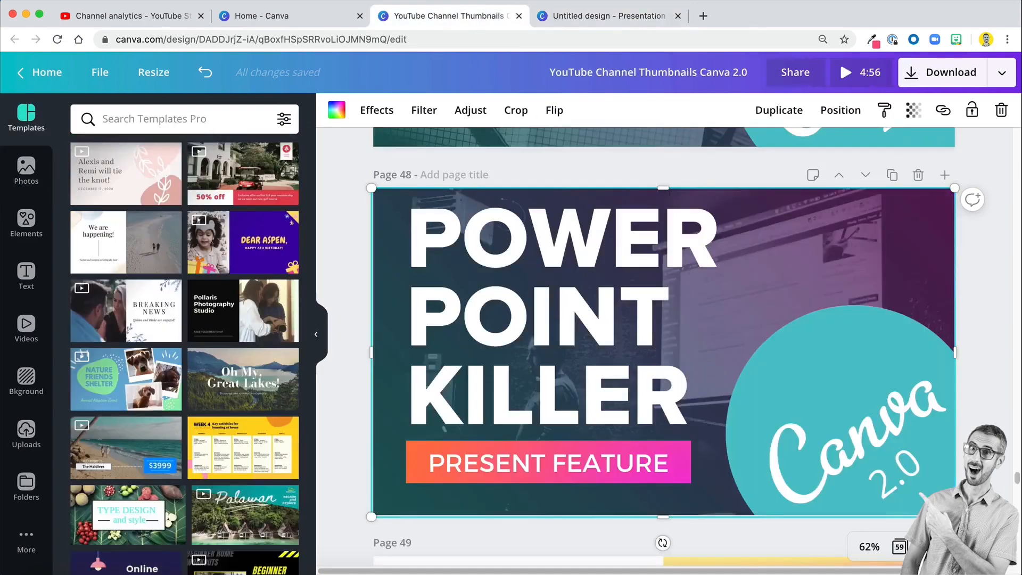
mouse_move(828, 256)
left_mouse_down()
mouse_move(844, 308)
mouse_move(832, 256)
left_mouse_up()
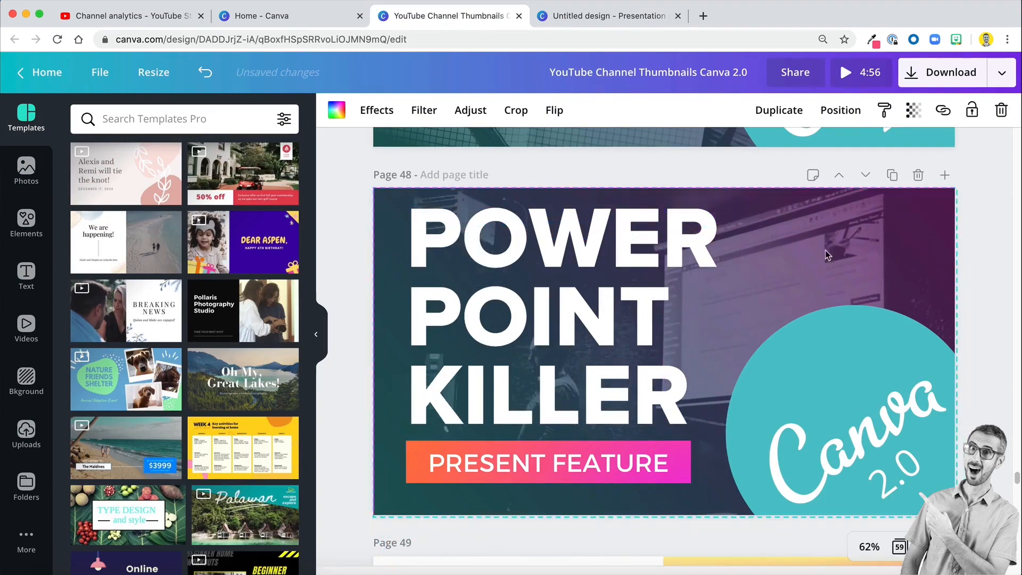
left_click(602, 15)
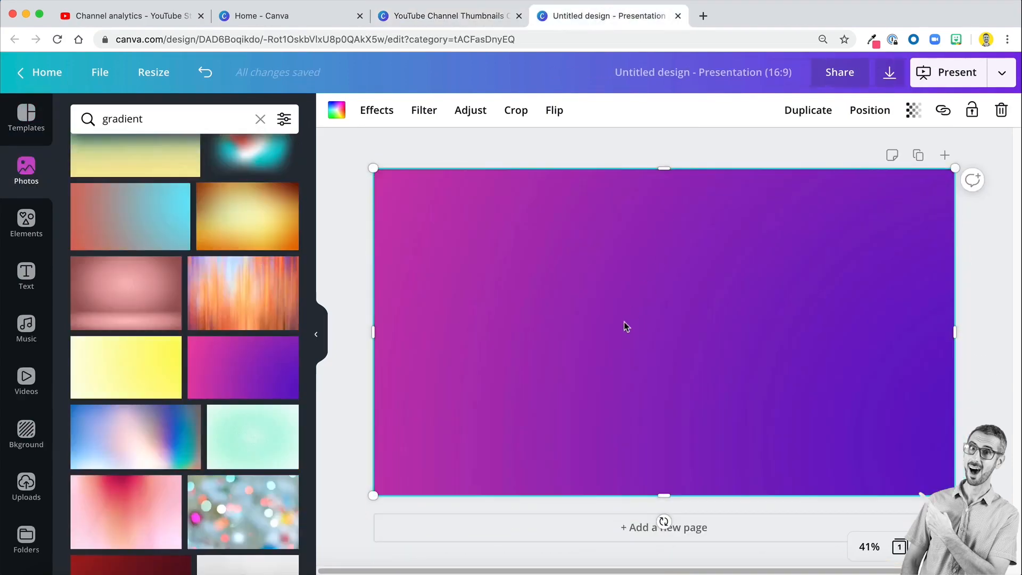
left_click(972, 110)
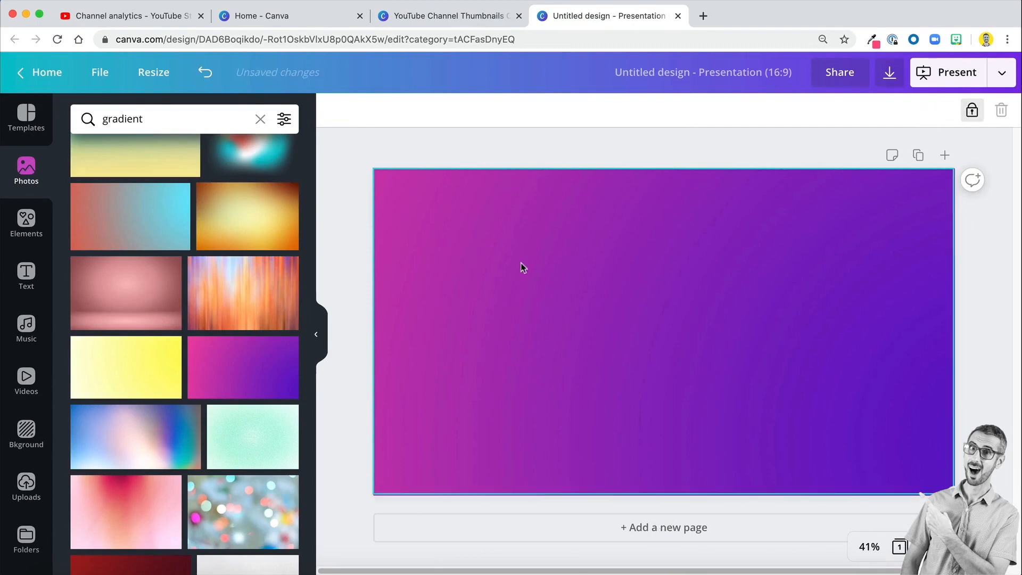
- Deselect the locked gradient and add a second single-image grid covering the whole page above it
left_click(337, 242)
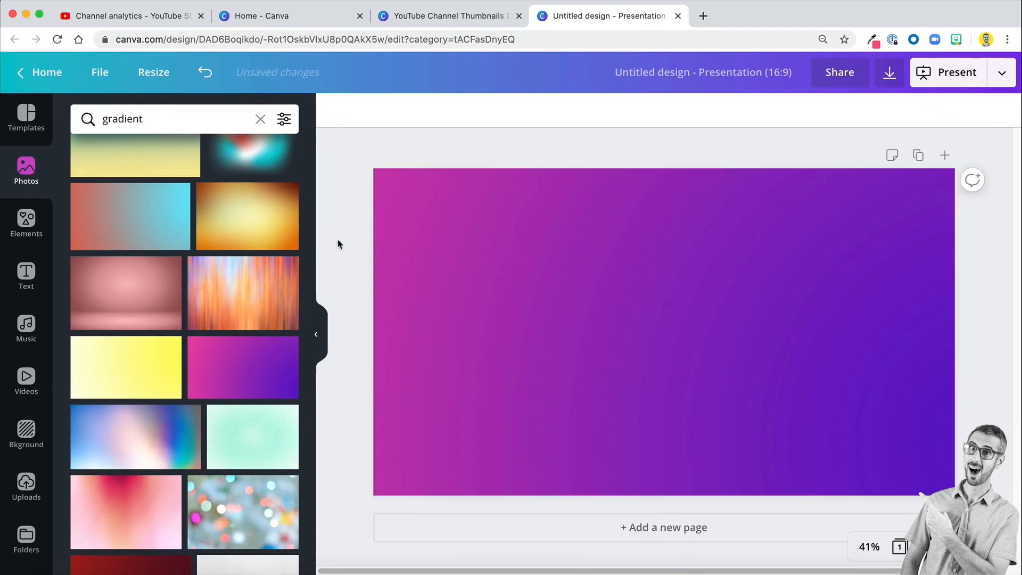
left_click(36, 234)
left_click(93, 394)
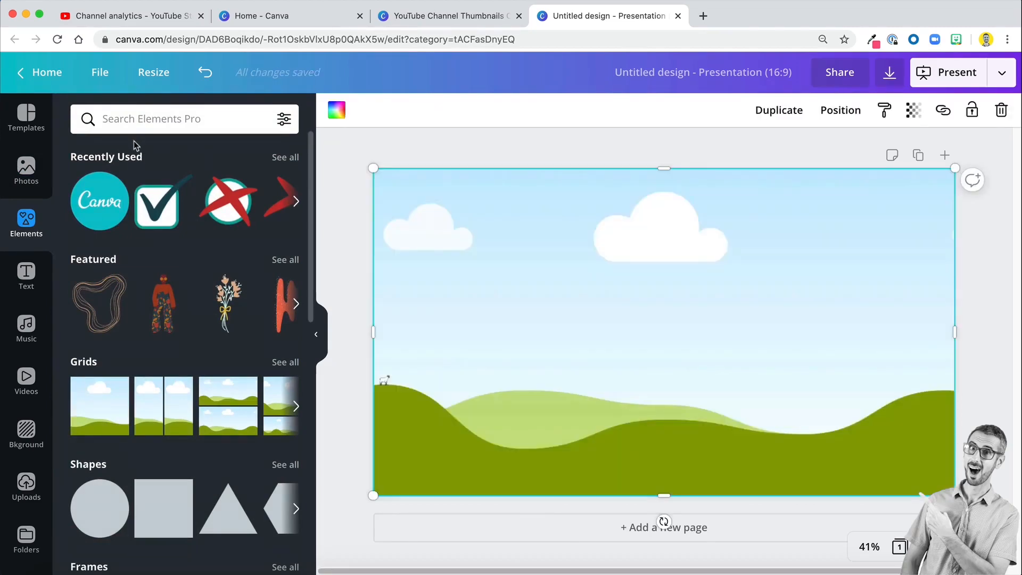
- Search the photo library for "man presenting to audience", replacing the gradient search
left_click(26, 181)
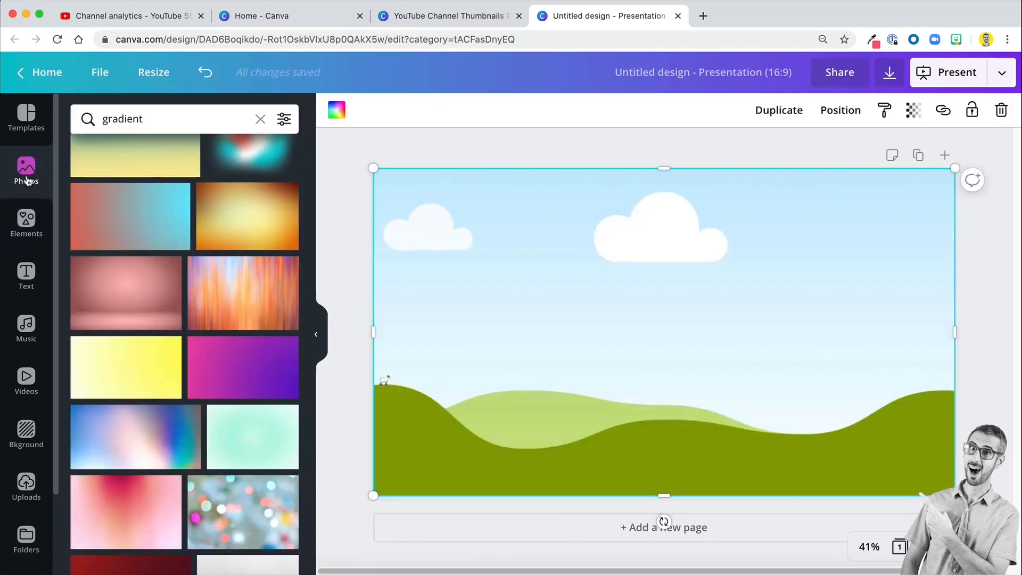
double_click(130, 115)
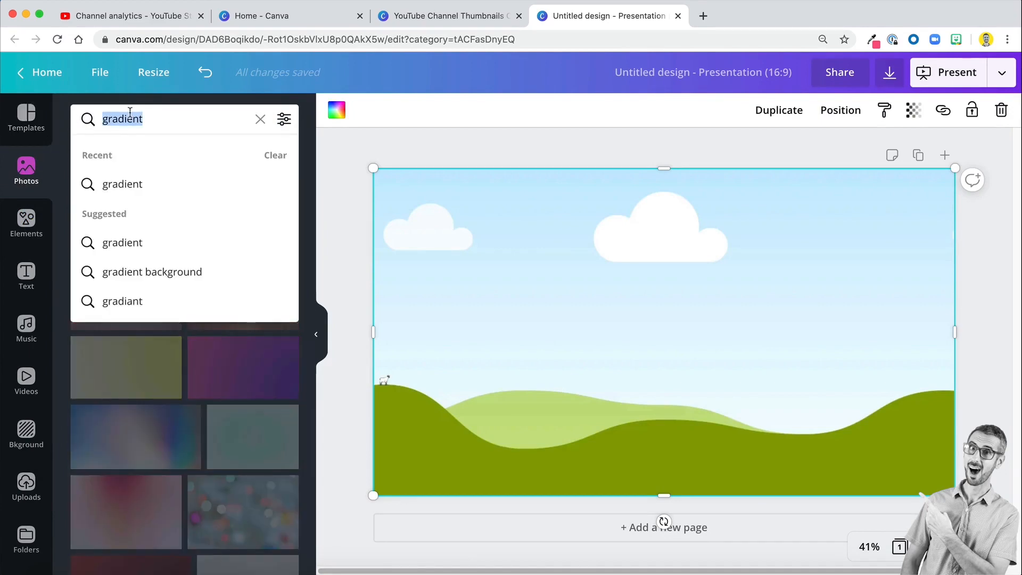
type("man presenting to")
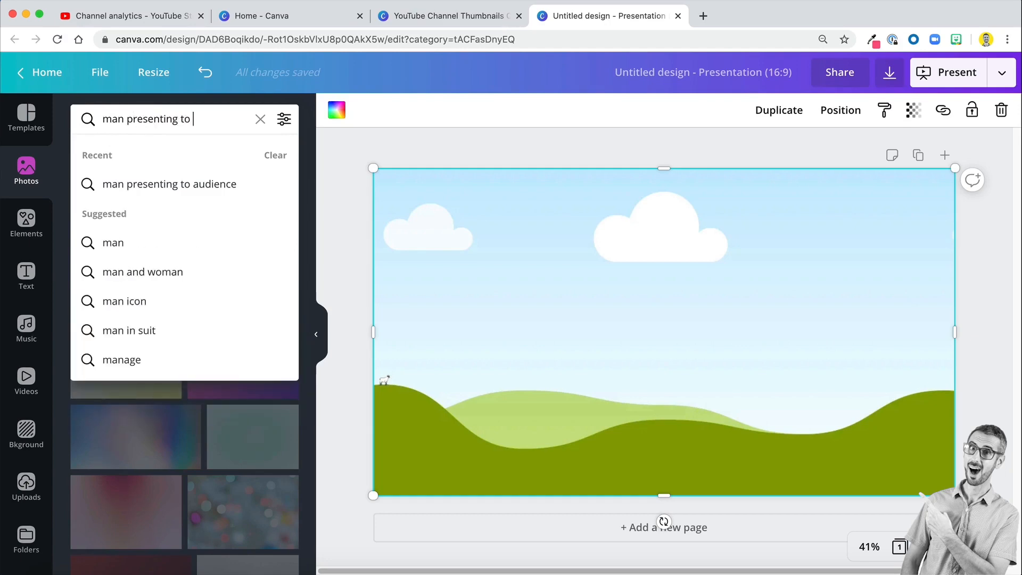
type(" audience")
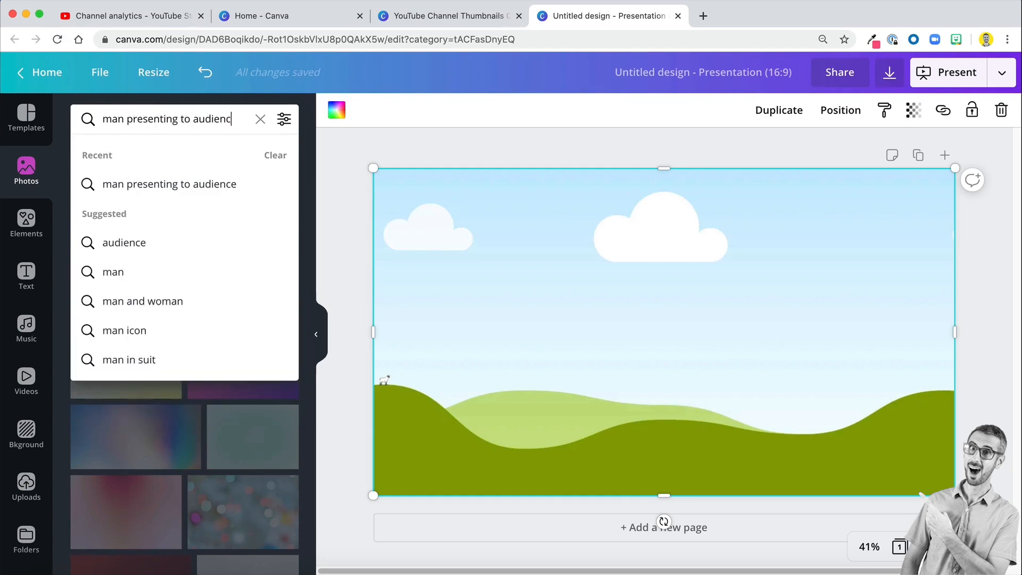
key("Return")
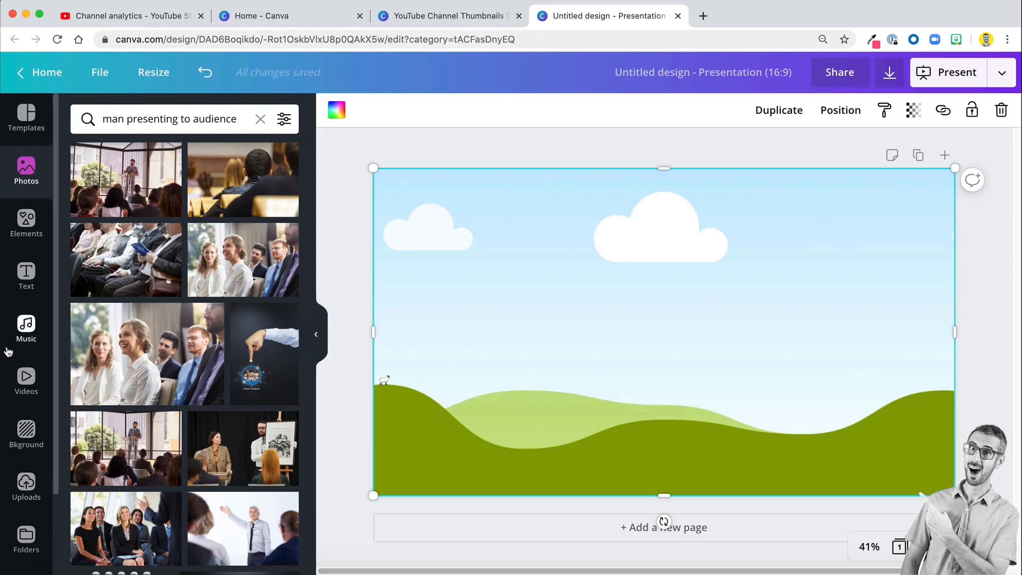
- Try the photo of a presenter beside a "Choice" projection screen in the empty full-page grid
scroll(181, 421, "down", 7)
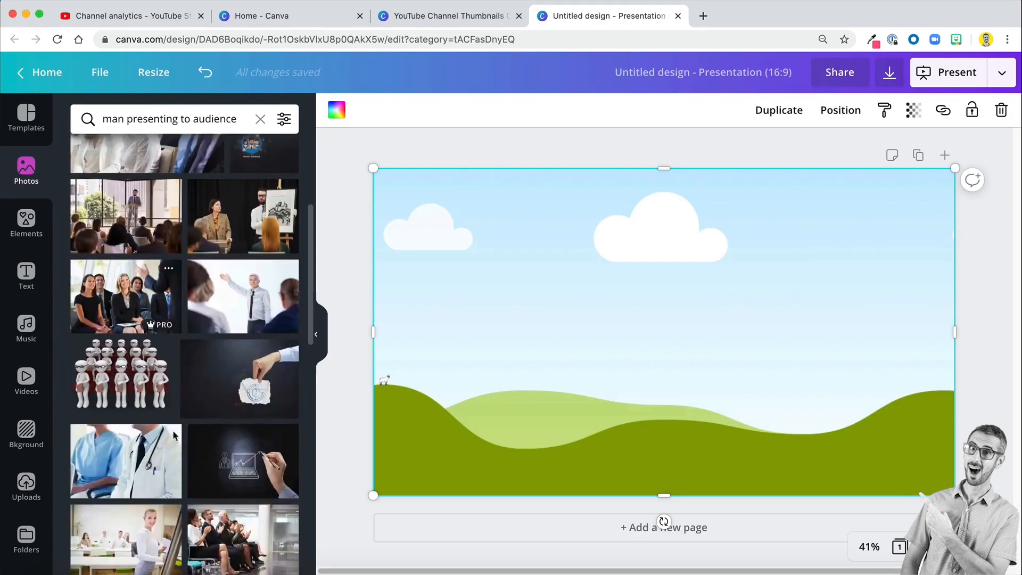
scroll(173, 438, "down", 7)
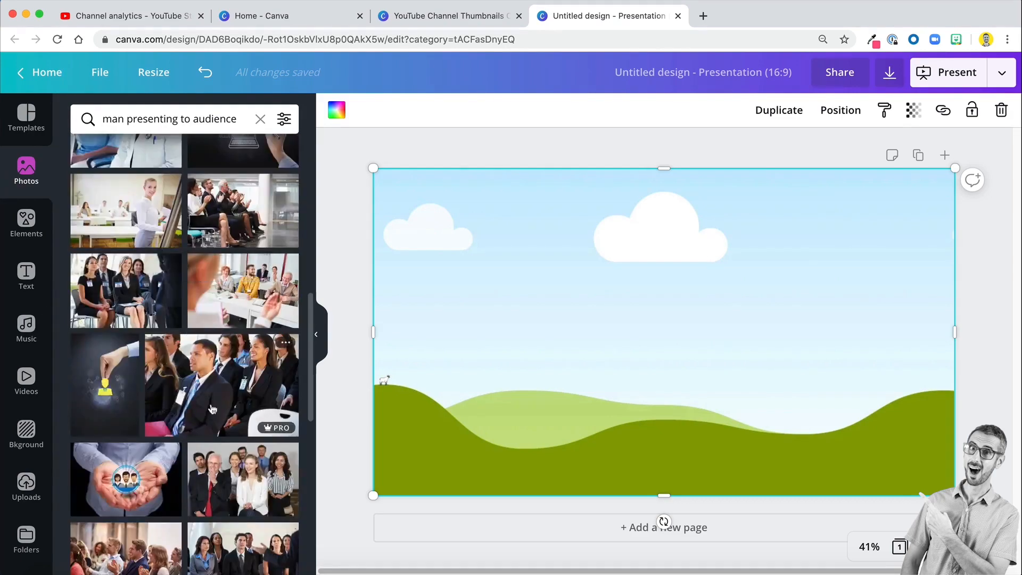
scroll(212, 409, "down", 6)
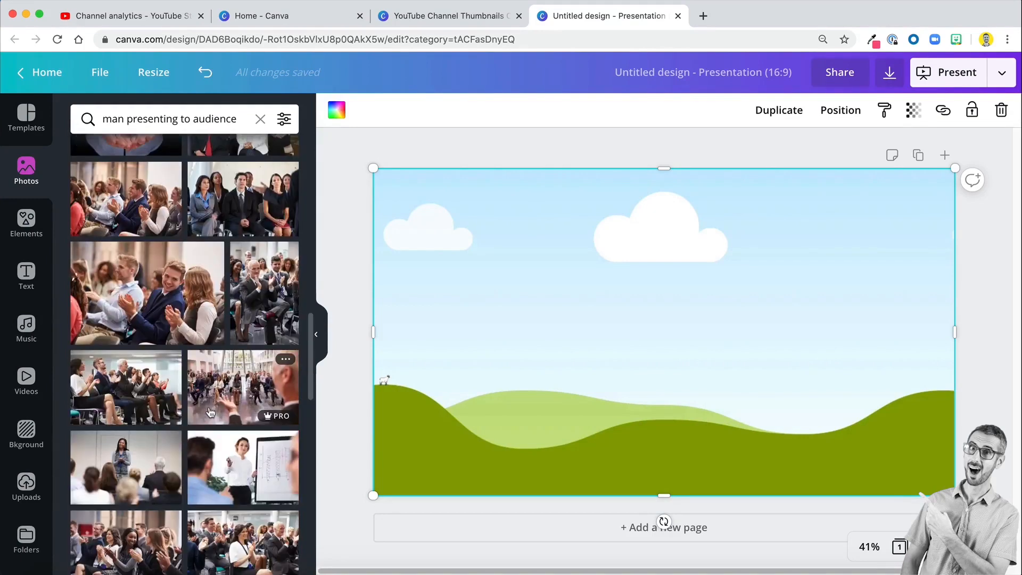
scroll(210, 411, "down", 4)
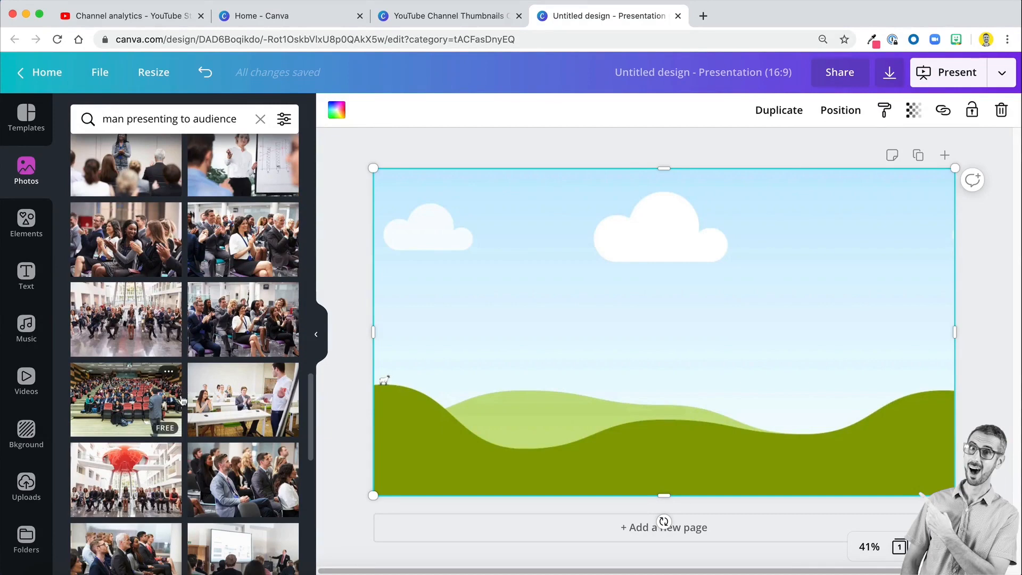
scroll(181, 423, "down", 1)
scroll(180, 423, "down", 2)
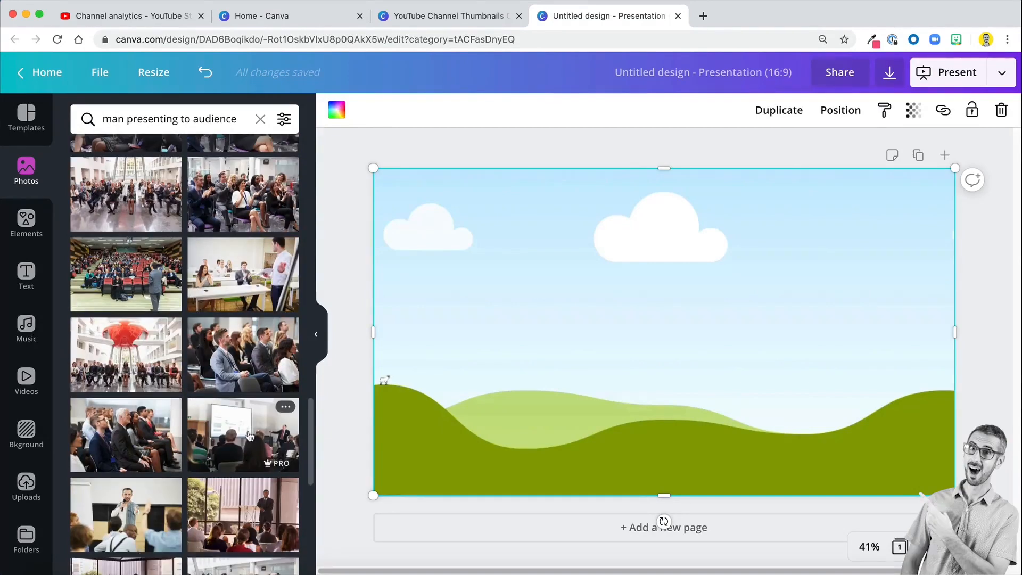
left_click_drag(250, 442, 280, 457)
scroll(281, 458, "down", 1)
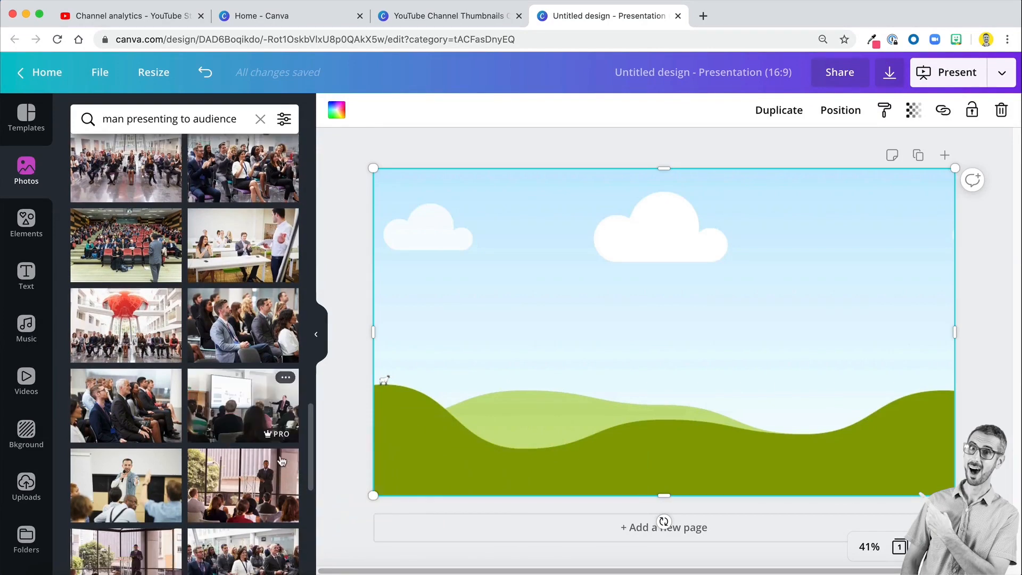
scroll(281, 459, "down", 3)
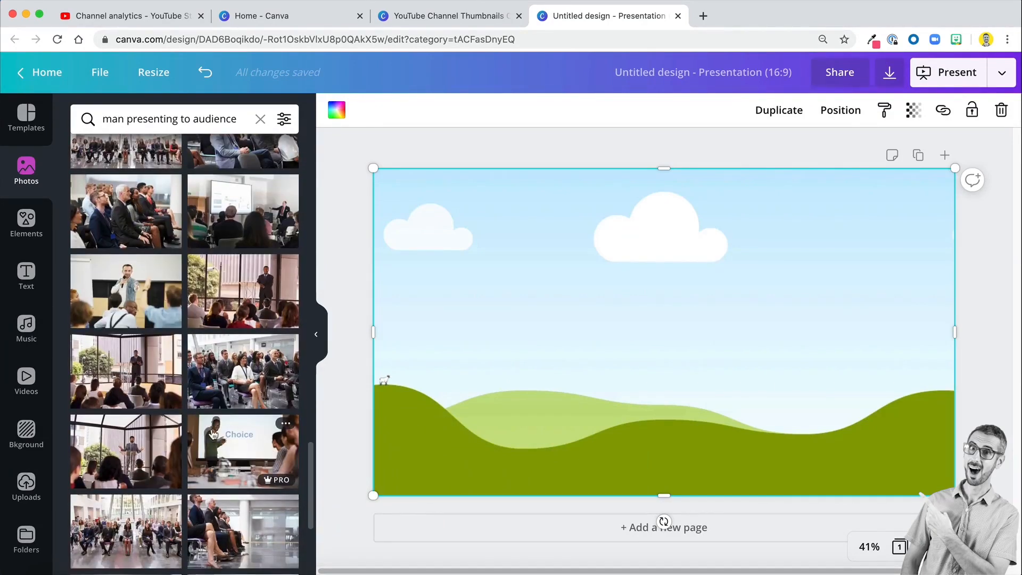
left_click_drag(213, 434, 476, 329)
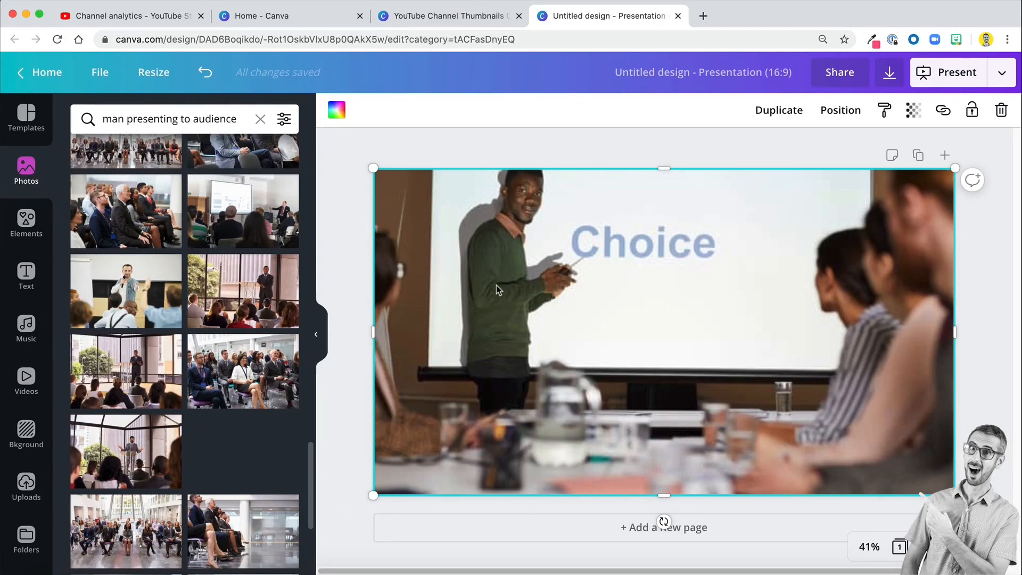
left_click_drag(496, 285, 221, 461)
- Try another lecture audience photo from the search results in the grid and undo its placement
scroll(218, 465, "down", 5)
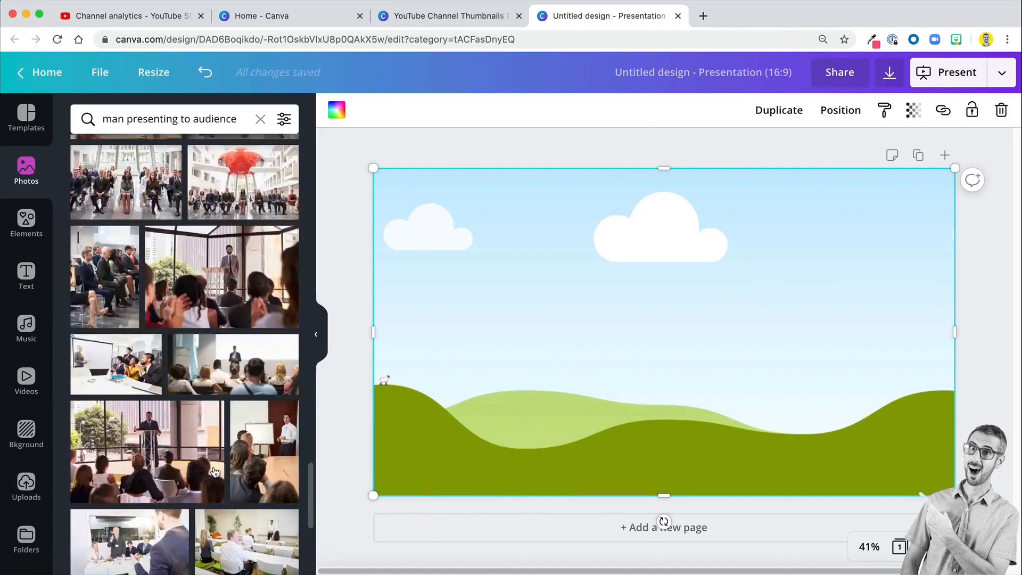
scroll(215, 471, "down", 8)
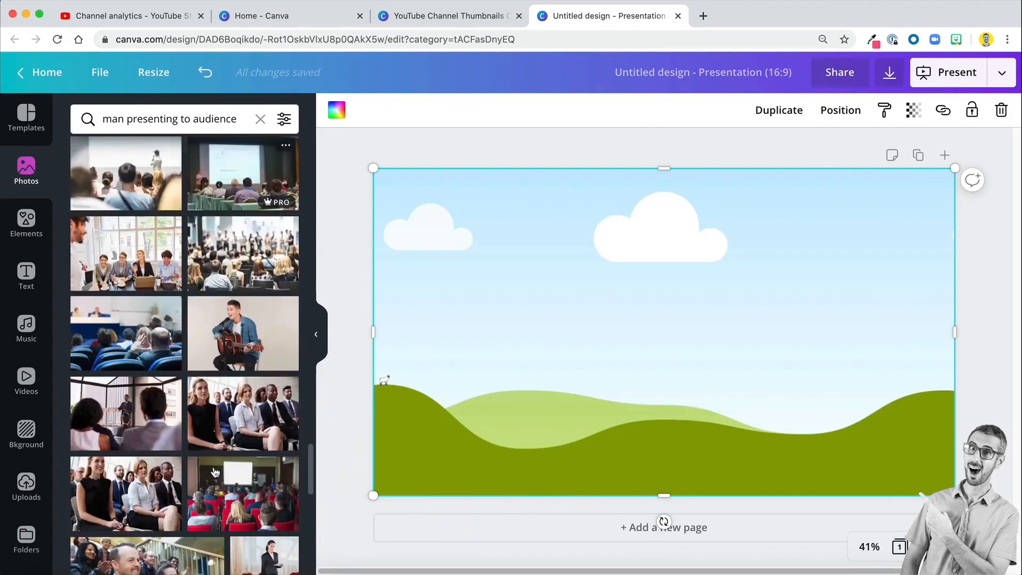
scroll(215, 471, "down", 10)
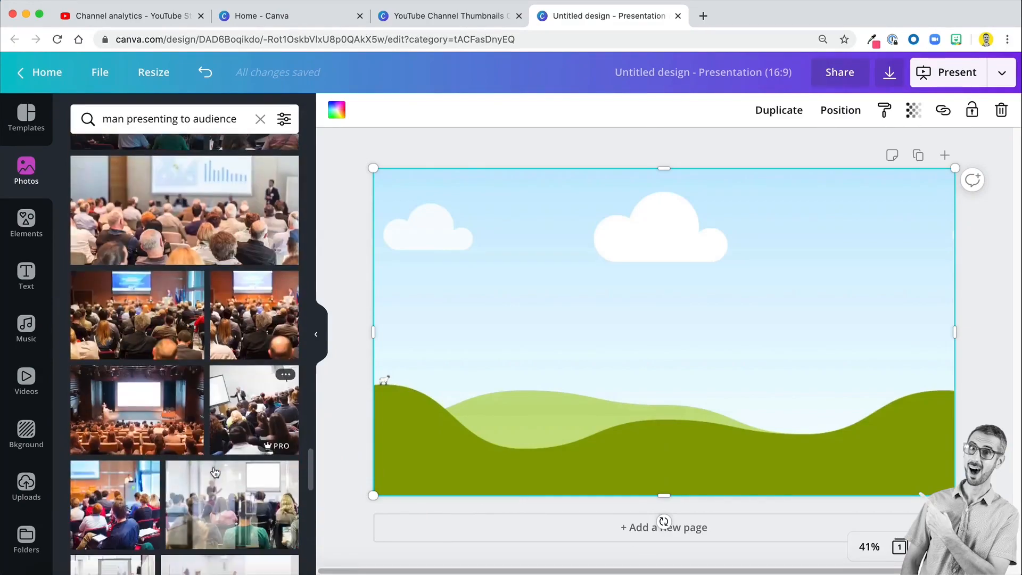
scroll(214, 471, "down", 1)
scroll(214, 472, "down", 15)
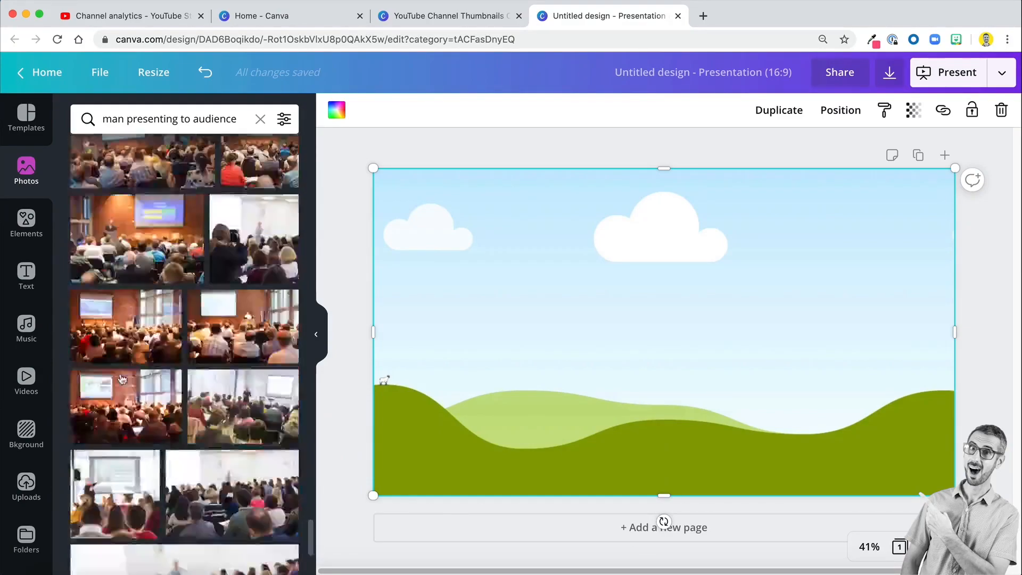
left_click_drag(240, 388, 677, 207)
scroll(238, 364, "down", 8)
key("super+z")
- Fill the grid with the photo of a seated audience facing a bar-chart screen and flip it horizontally
scroll(239, 363, "down", 8)
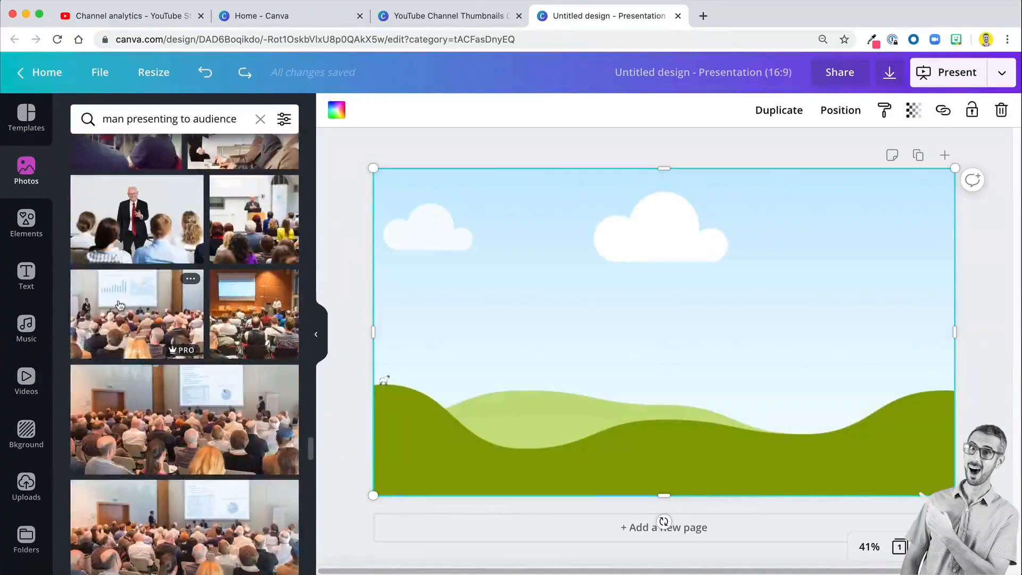
left_click_drag(114, 308, 519, 299)
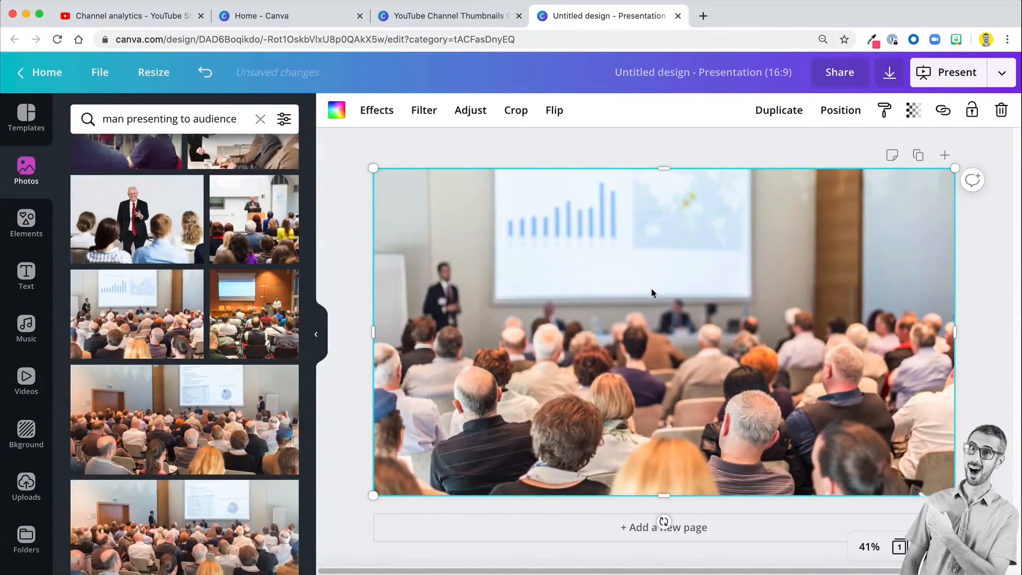
left_click(553, 110)
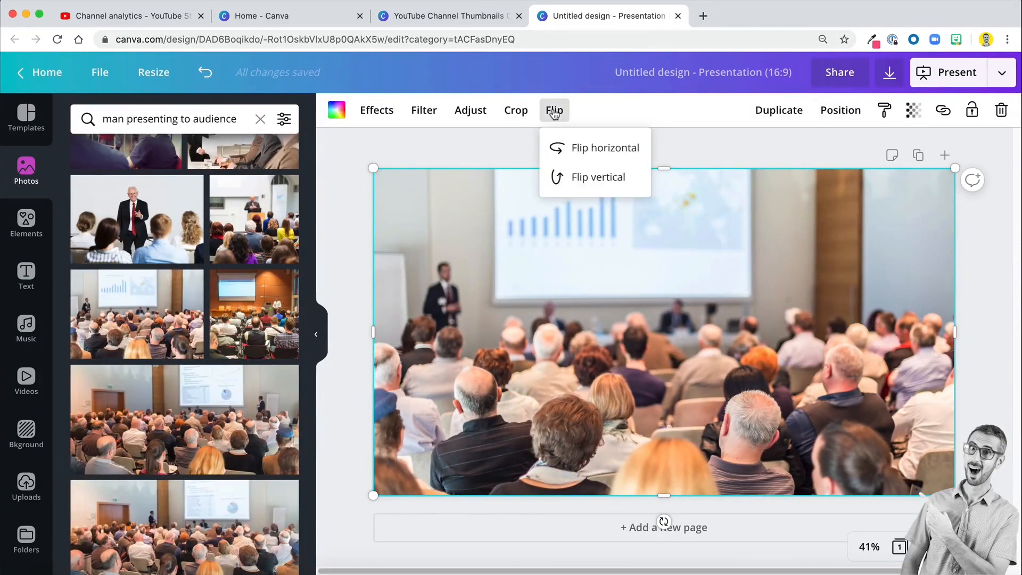
left_click(570, 155)
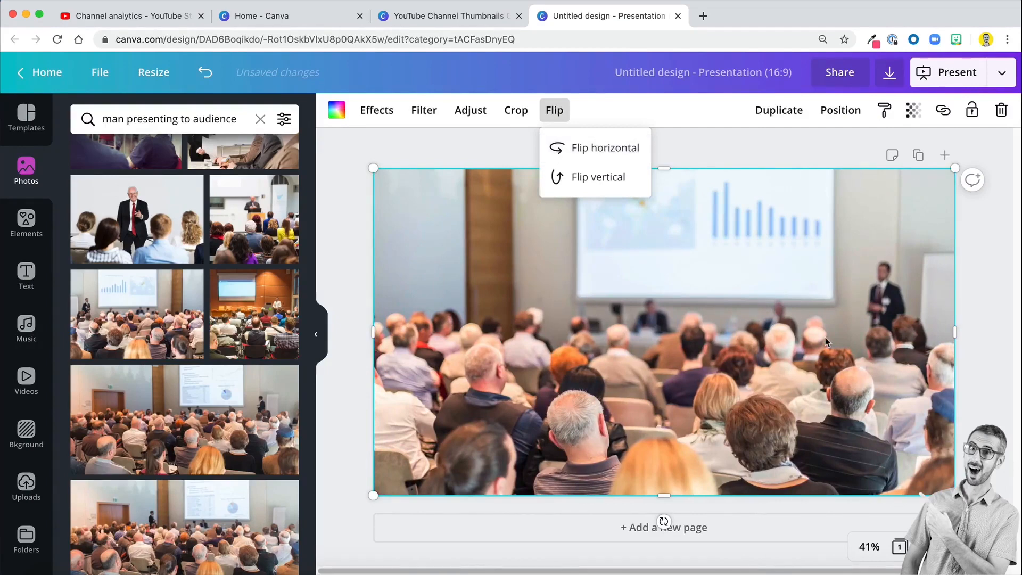
left_click(425, 288)
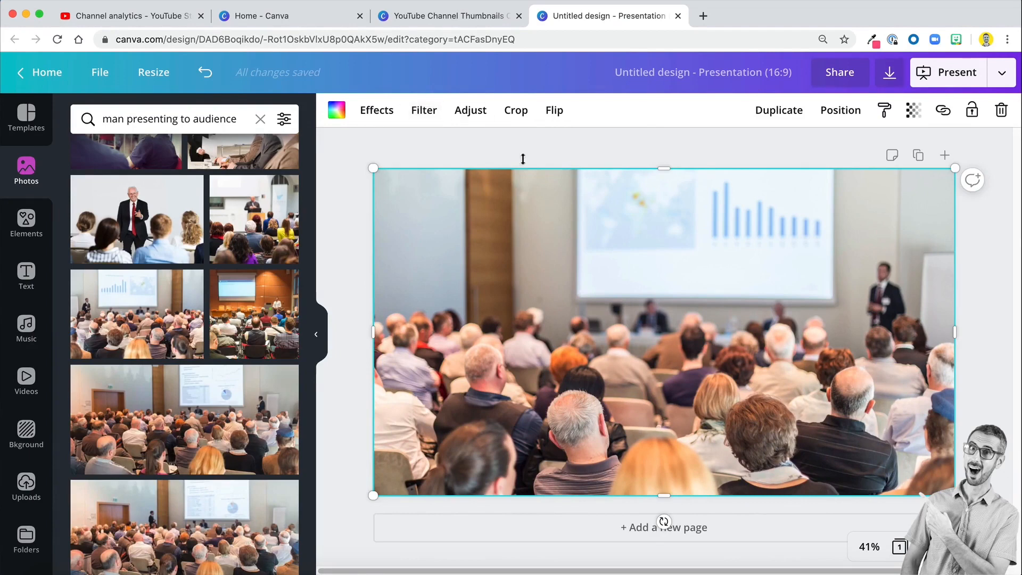
- Adjust the audience photo to saturation -86, brightness -19 and contrast 10
left_click(464, 112)
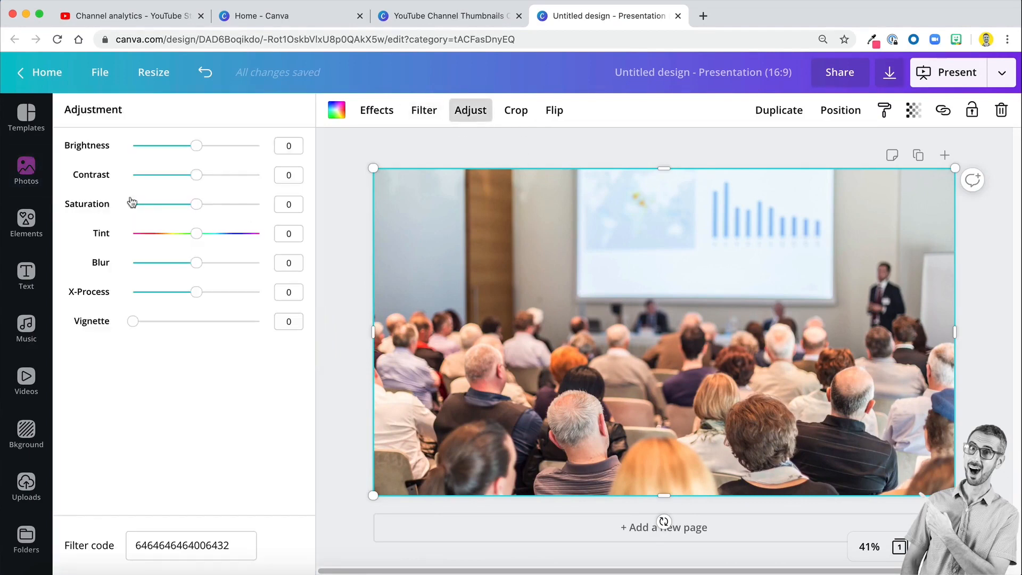
left_click_drag(196, 204, 137, 200)
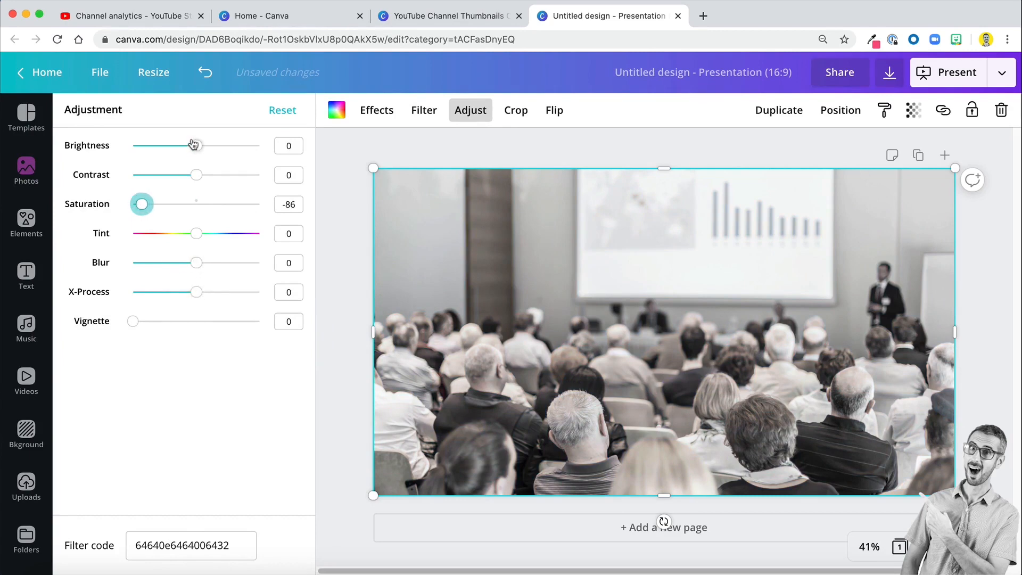
left_click_drag(195, 148, 203, 177)
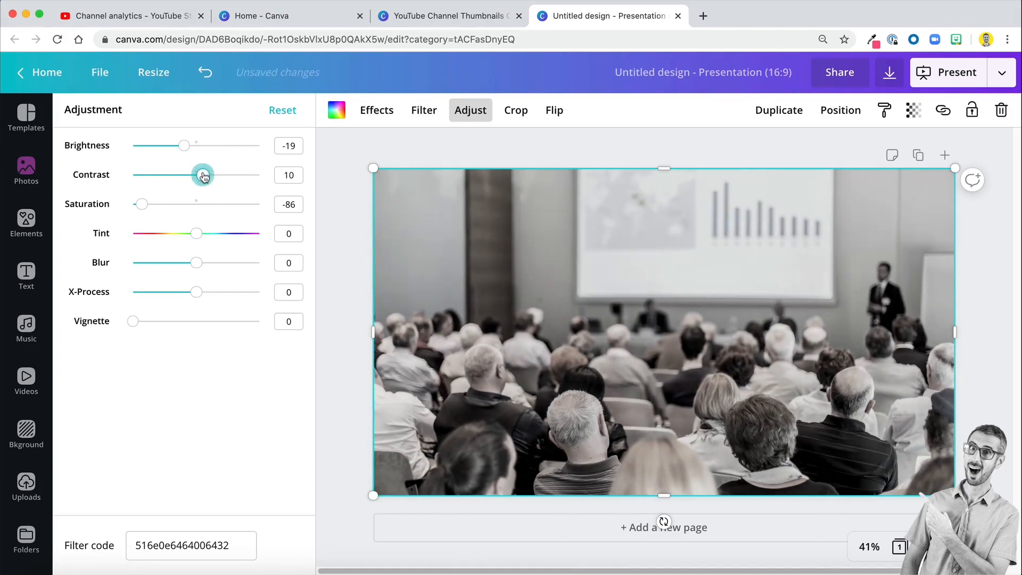
- Set the audience photo's transparency to 40 so the gradient shows through, and deselect it
left_click(913, 110)
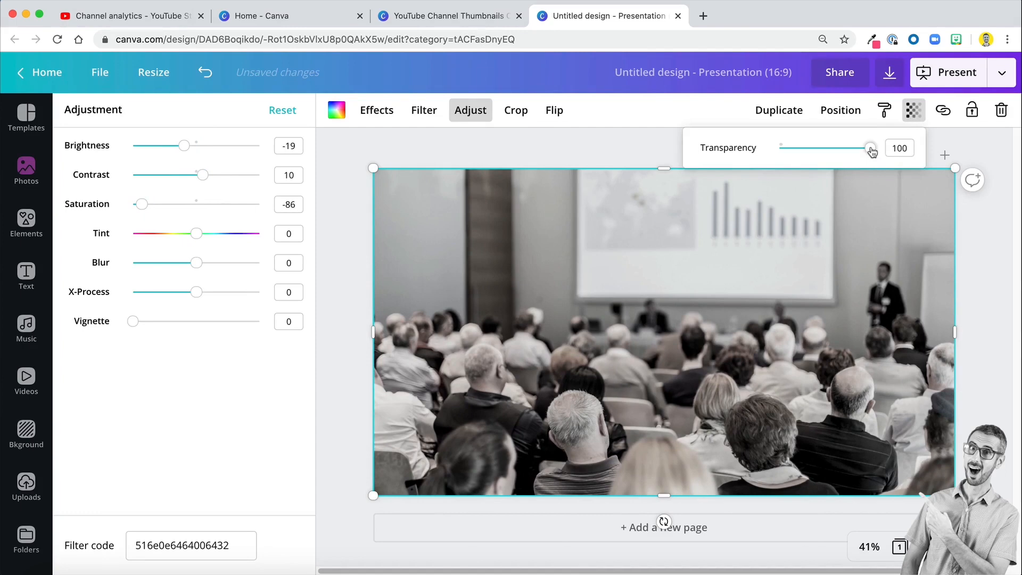
left_click_drag(871, 153, 816, 163)
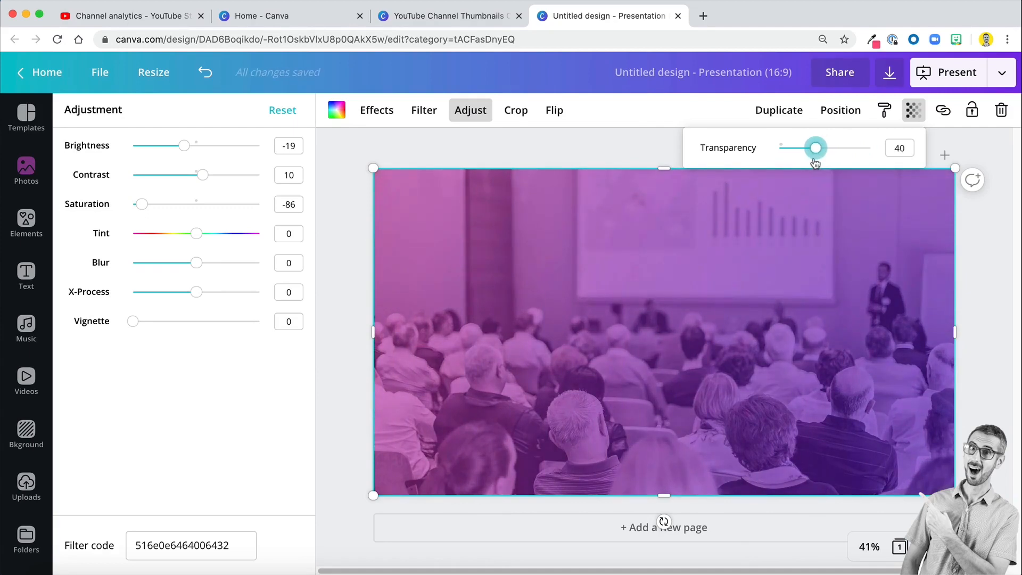
left_click(345, 270)
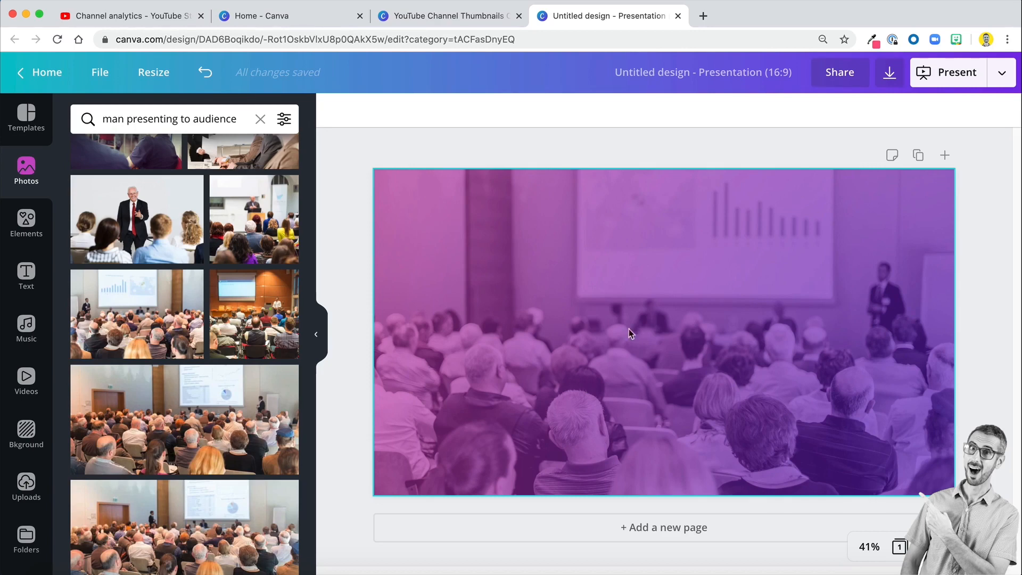
- Add a text box and place it in the upper-left area of the page
left_click(468, 269)
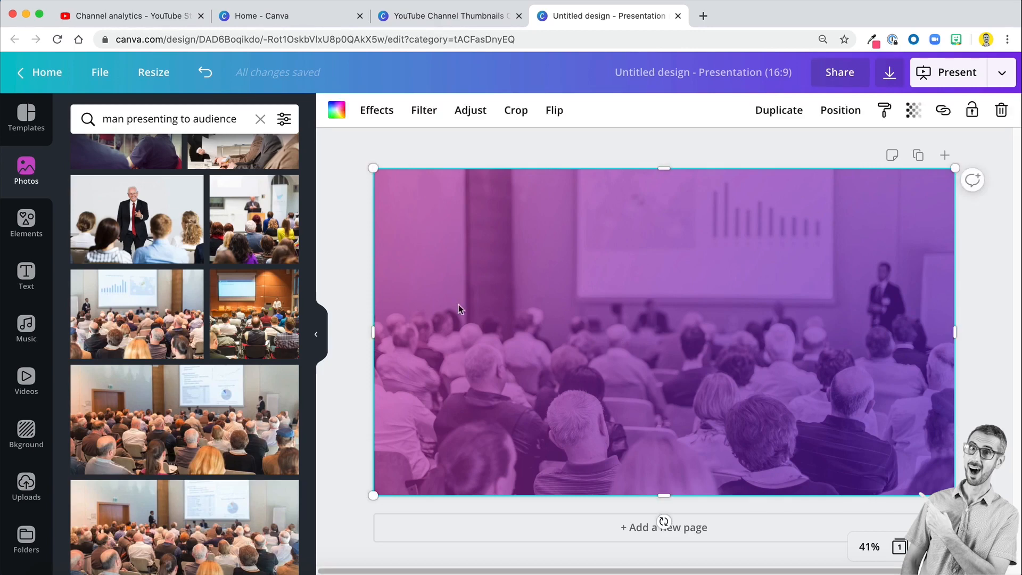
key("t")
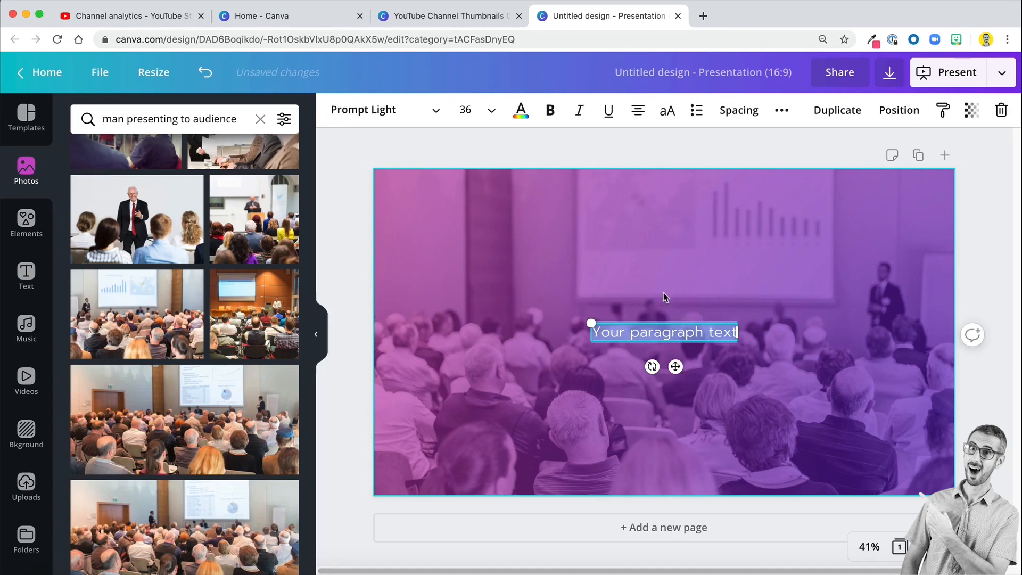
left_click(664, 293)
left_click_drag(662, 338, 474, 239)
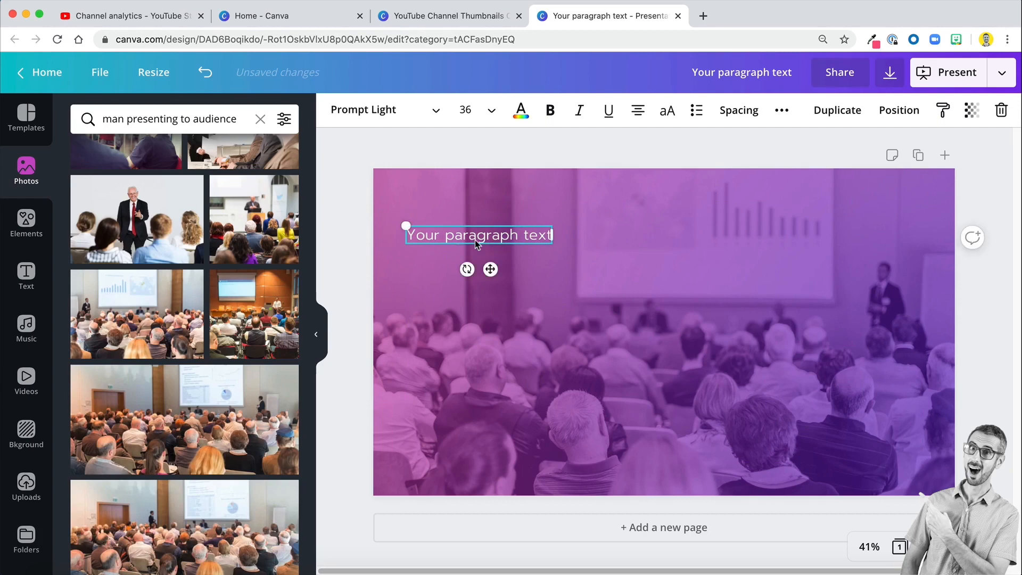
- Replace the placeholder text with "POWER", "POINT" and "KILLER" on three separate lines
left_click(474, 239)
key("super+a")
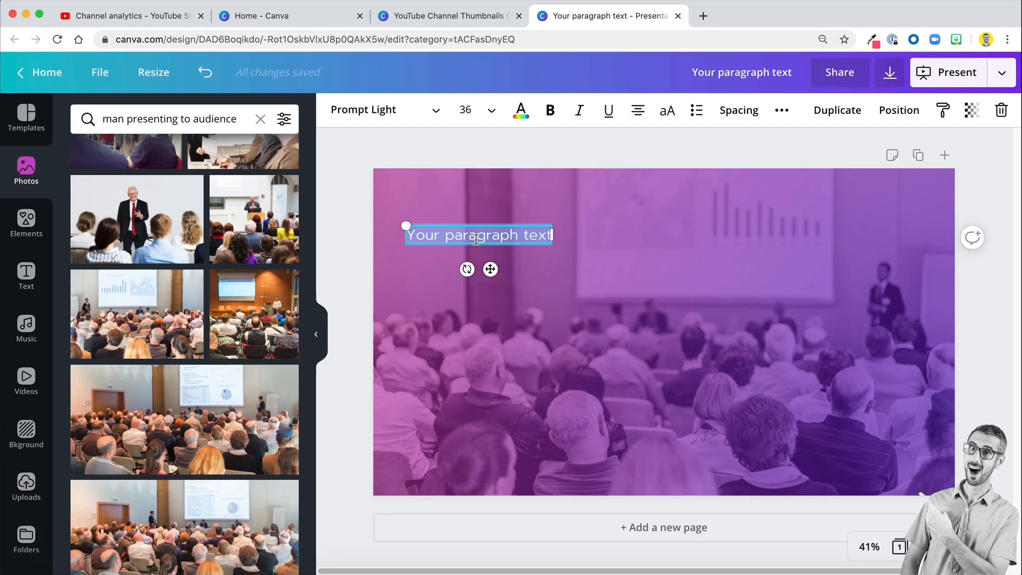
type("POWER")
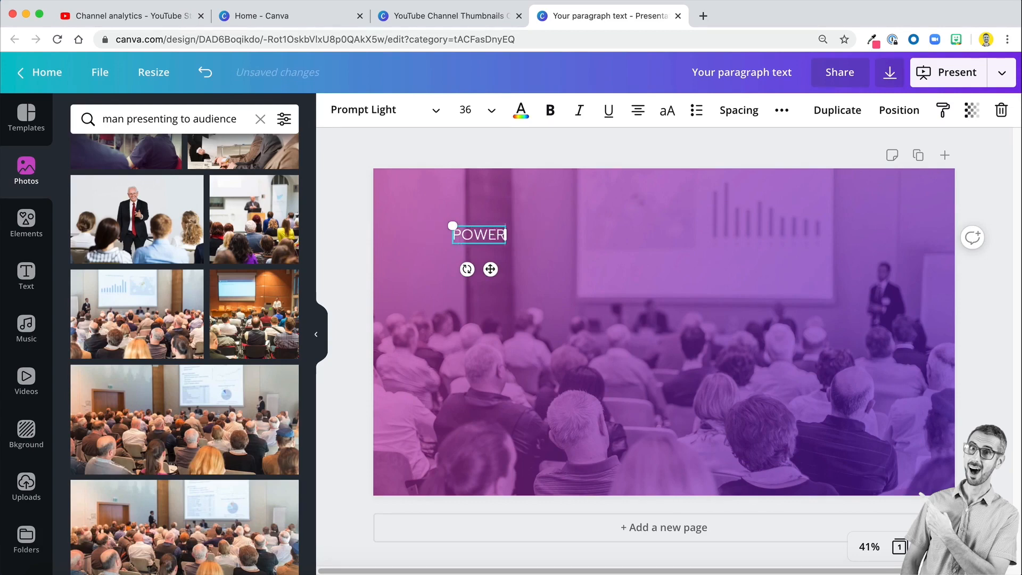
key("Return")
type("POINT")
key("Return")
type("KILLER")
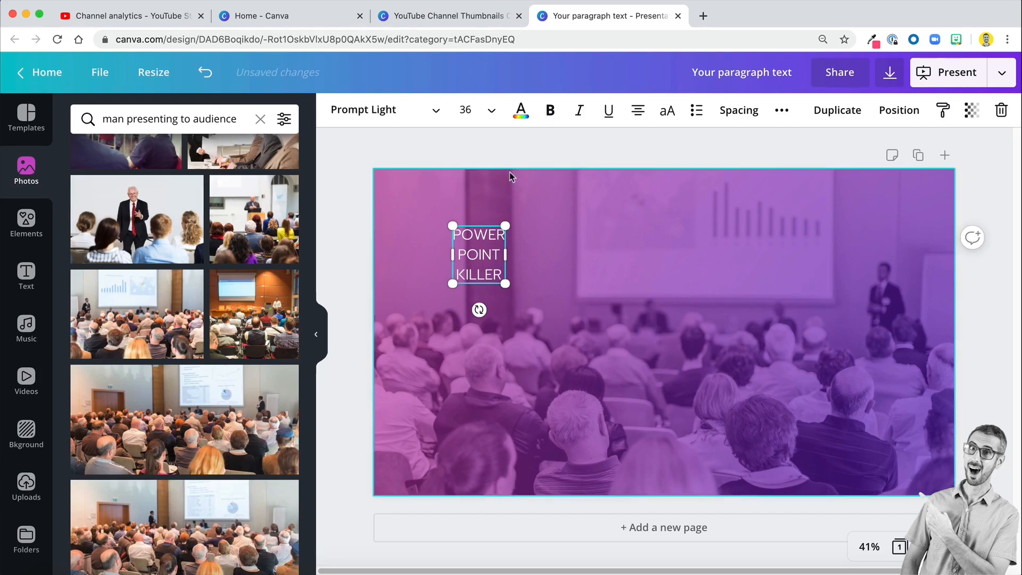
- Left-align the three-line headline and enlarge it to a font size of about 103
key("ctrl+a")
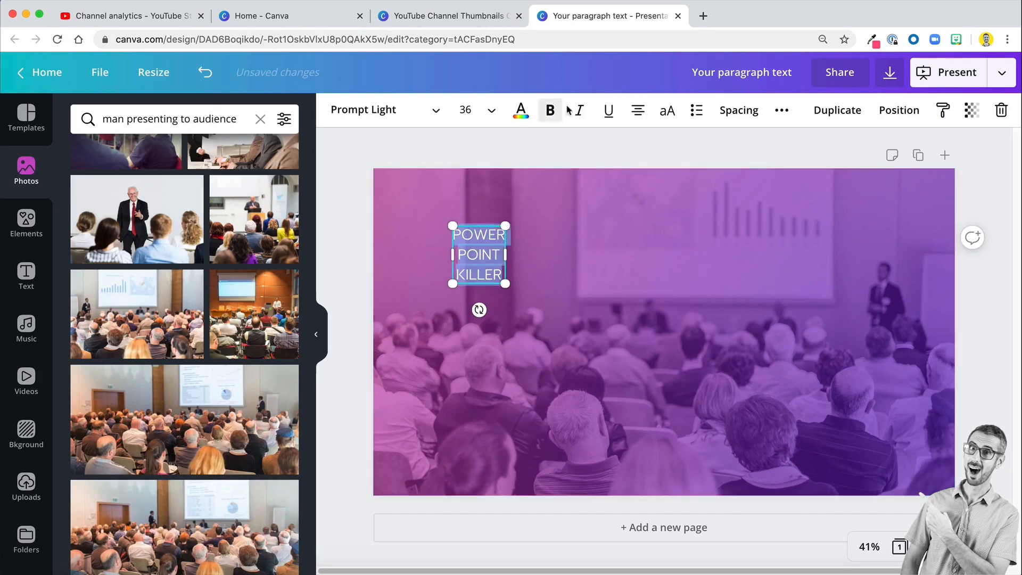
left_click(638, 110)
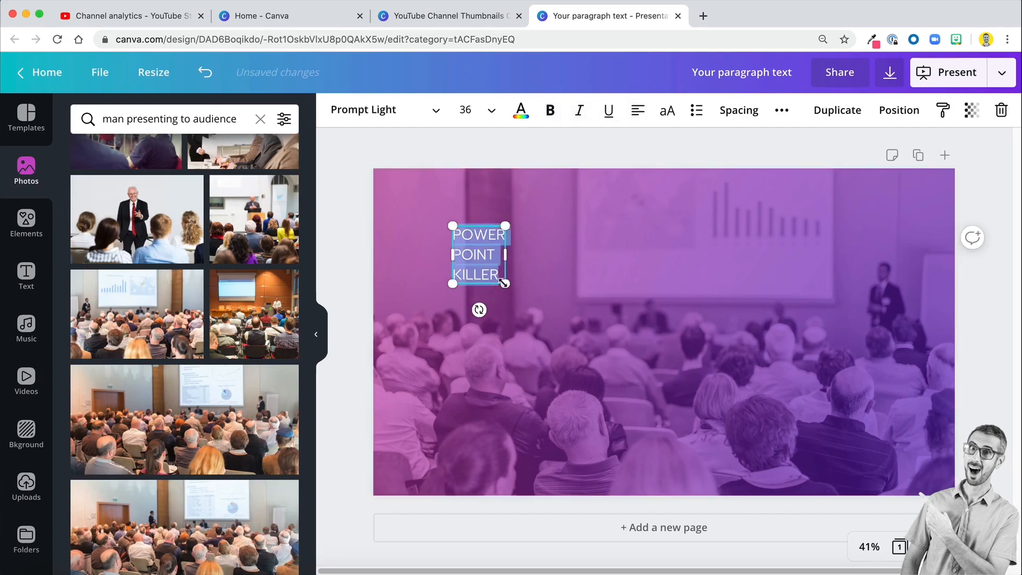
left_click_drag(505, 283, 620, 371)
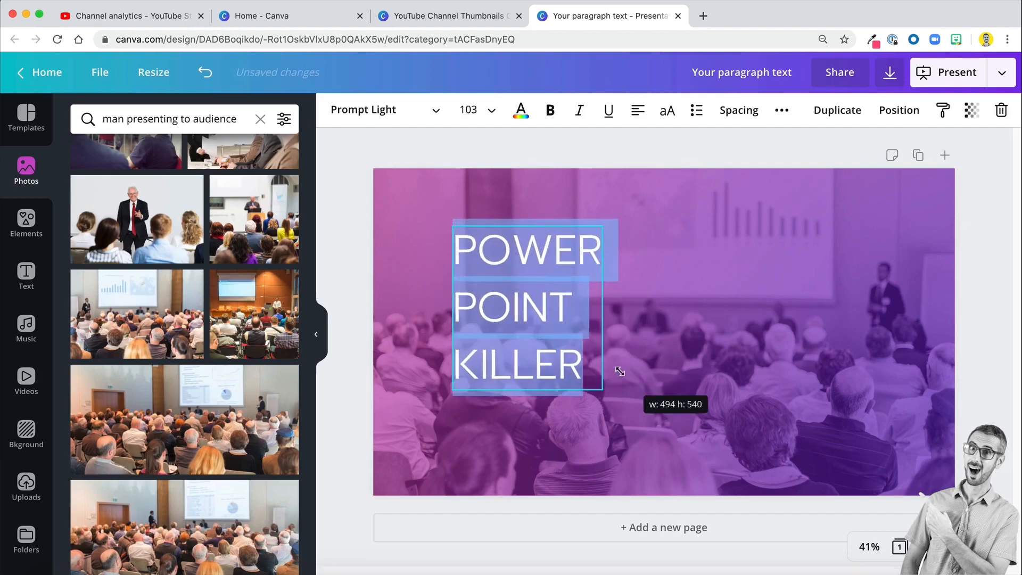
- Open the headline's font choices and check which font the POWER POINT KILLER title on page 48 of the thumbnails design uses
left_click(384, 113)
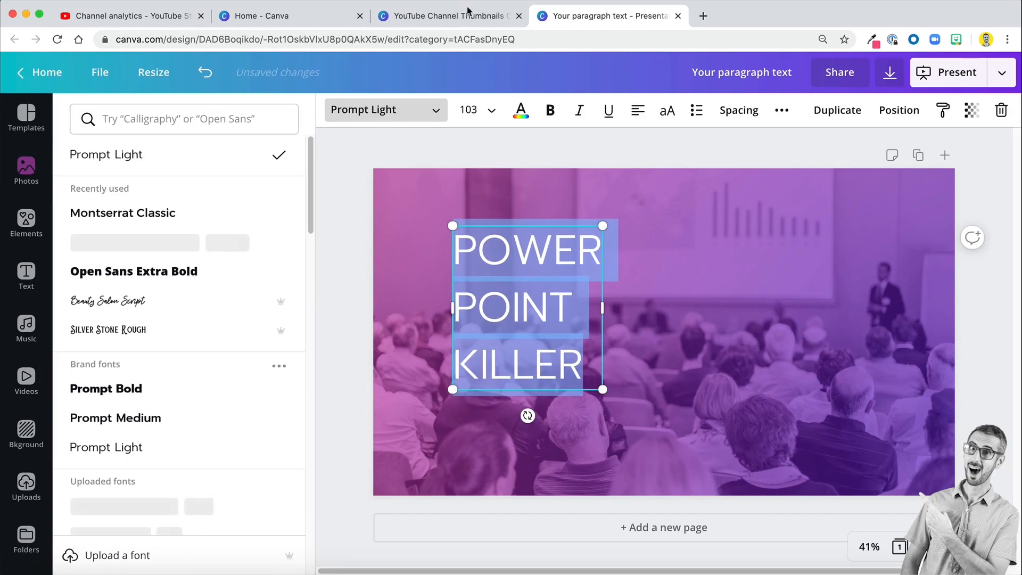
left_click(450, 16)
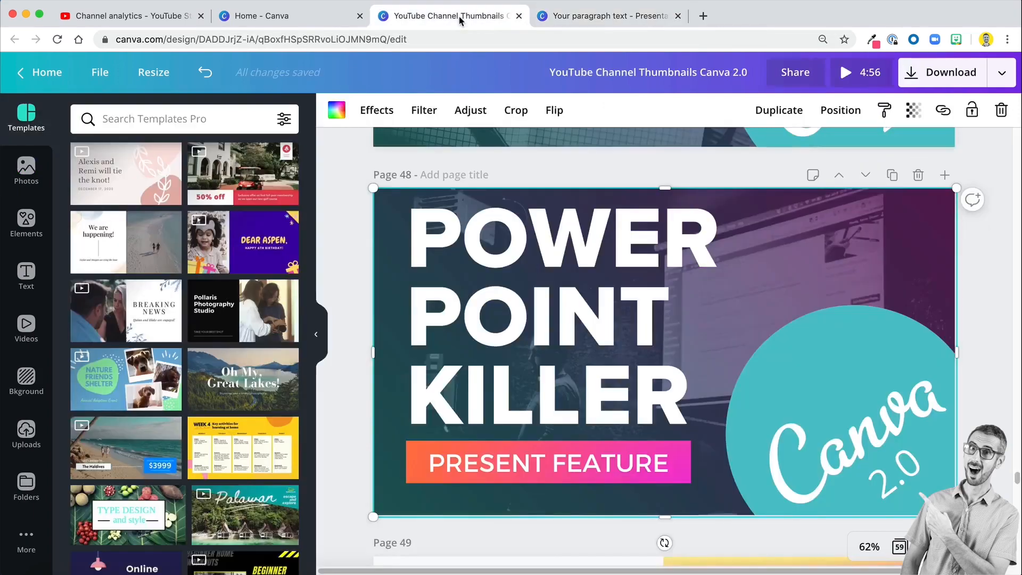
left_click(468, 226)
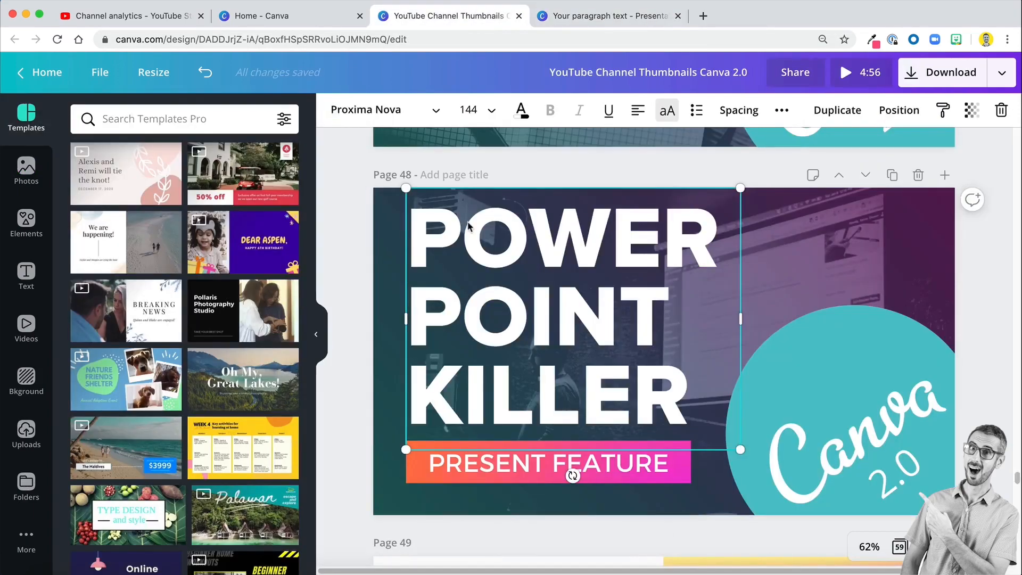
- Return to the presentation design and change the POWER POINT KILLER headline's font to Proxima Nova Extrabold
left_click(565, 16)
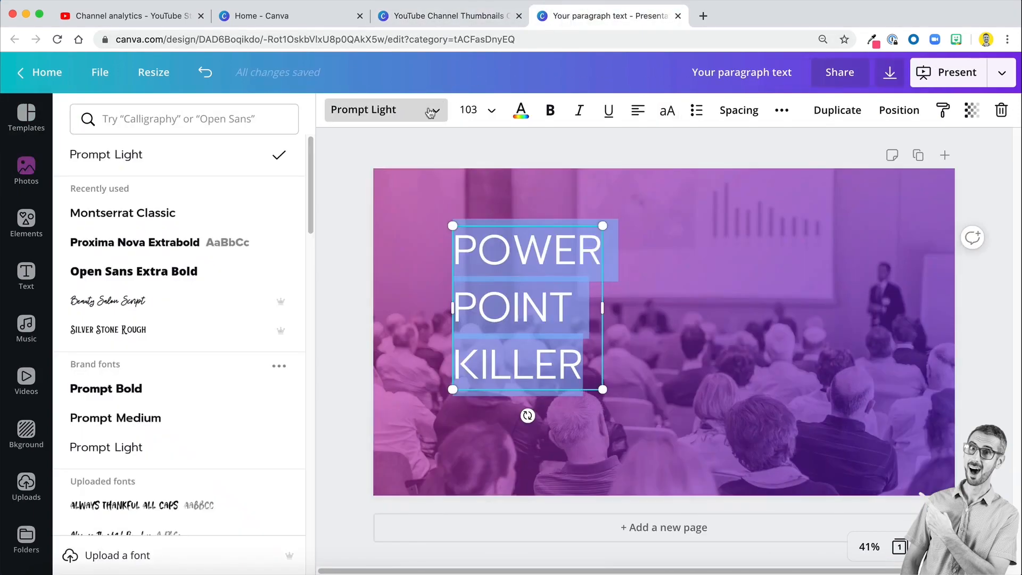
left_click(139, 118)
type("PROXIMAN")
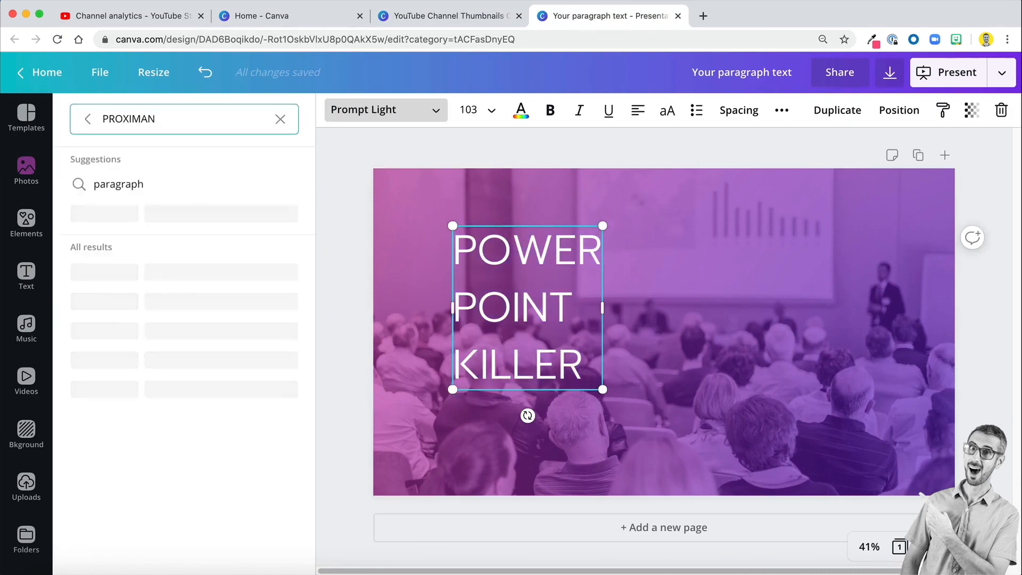
key("BackSpace")
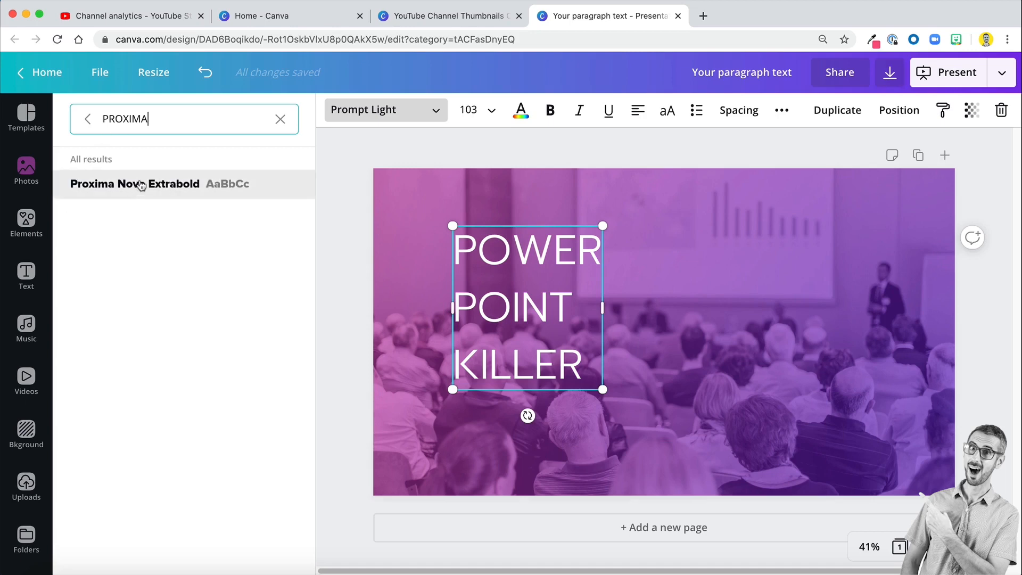
left_click(141, 185)
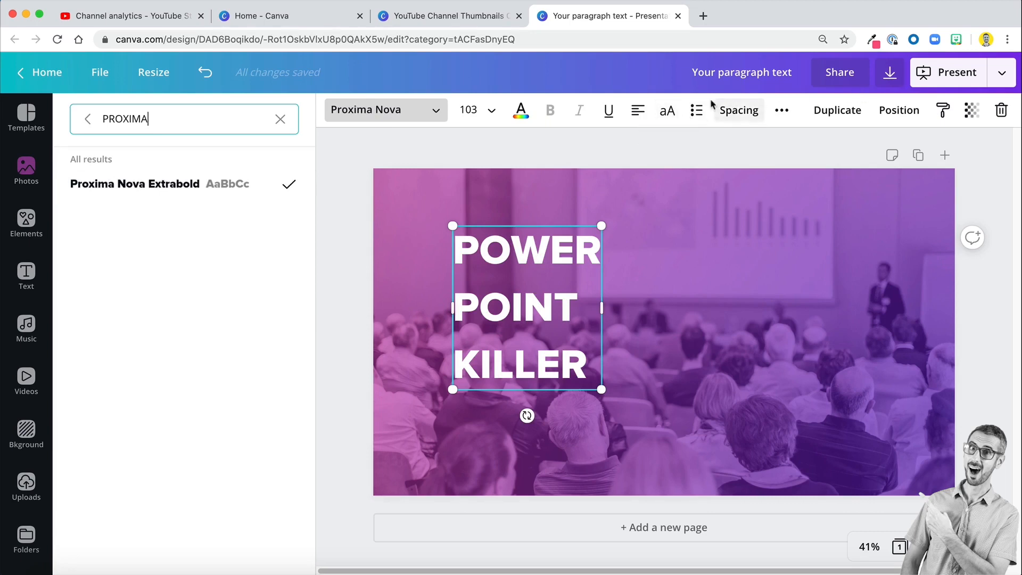
- Tighten the headline's line height to 0.75 and enlarge the text to a little over half the page width
left_click(735, 110)
left_click_drag(842, 183, 808, 195)
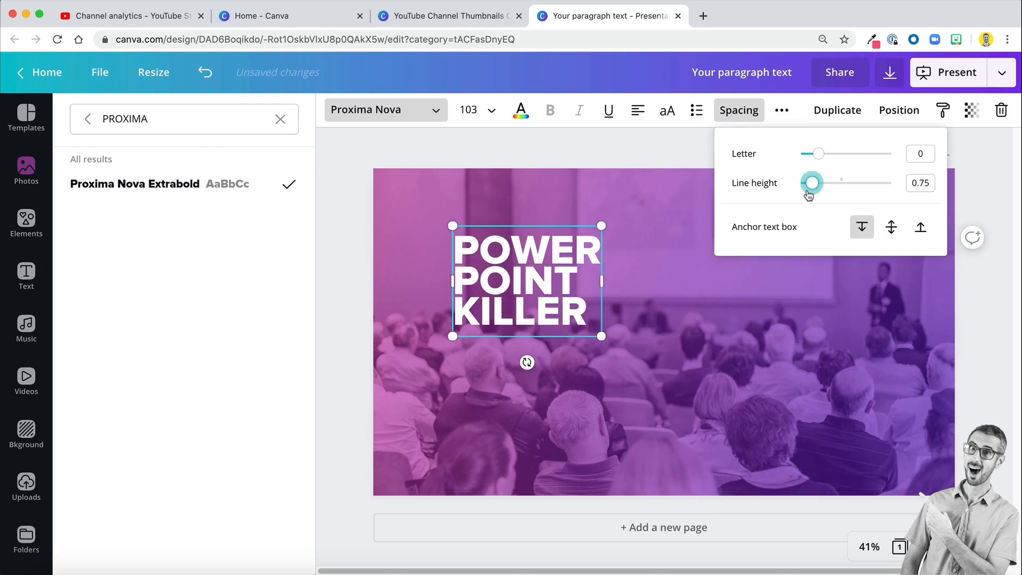
left_click_drag(601, 336, 813, 460)
left_click(835, 285)
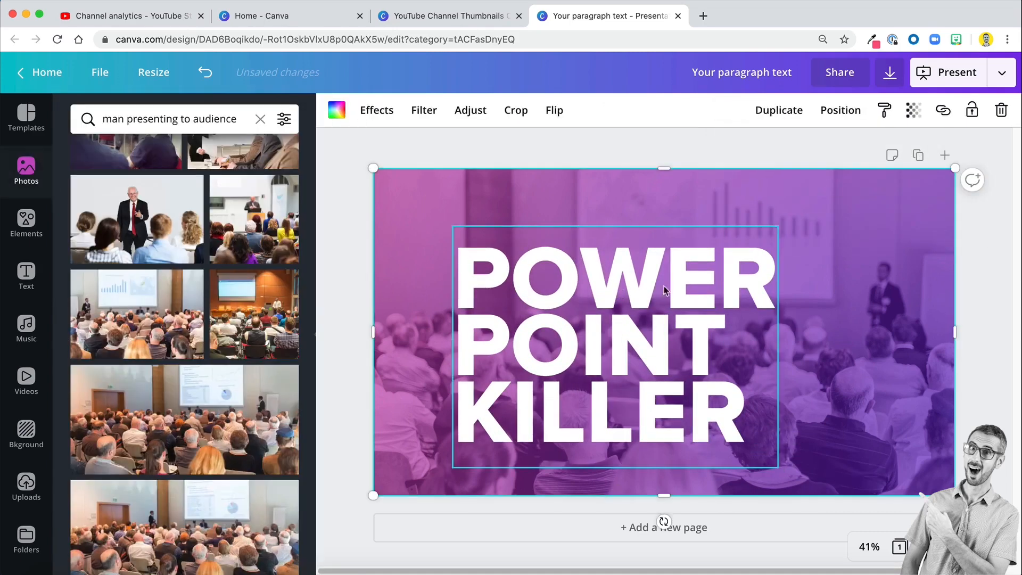
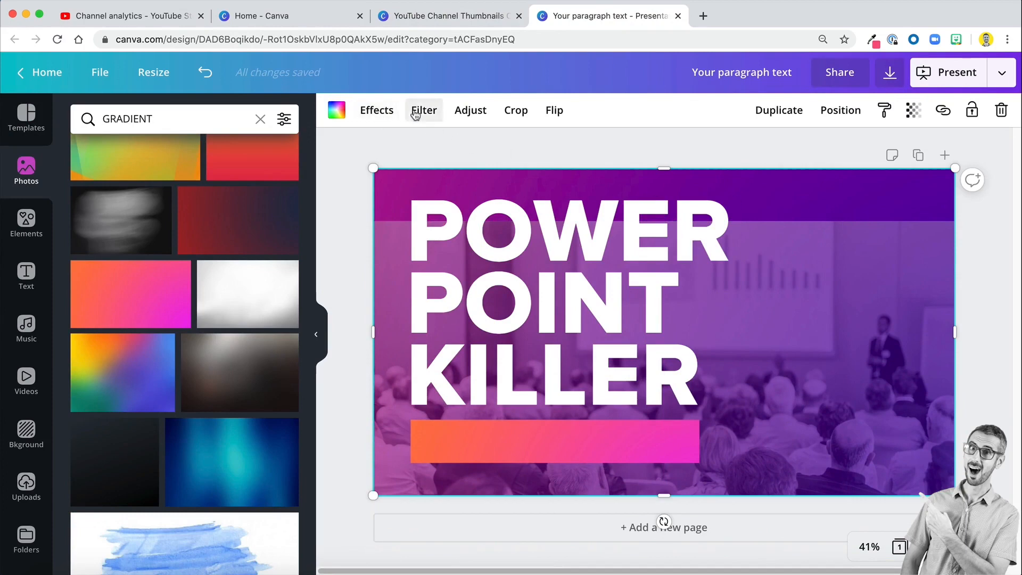
- Tone down the gradient background image by setting its brightness to -22, saturation to -50 and contrast to 27
left_click(461, 116)
left_click_drag(195, 206, 163, 212)
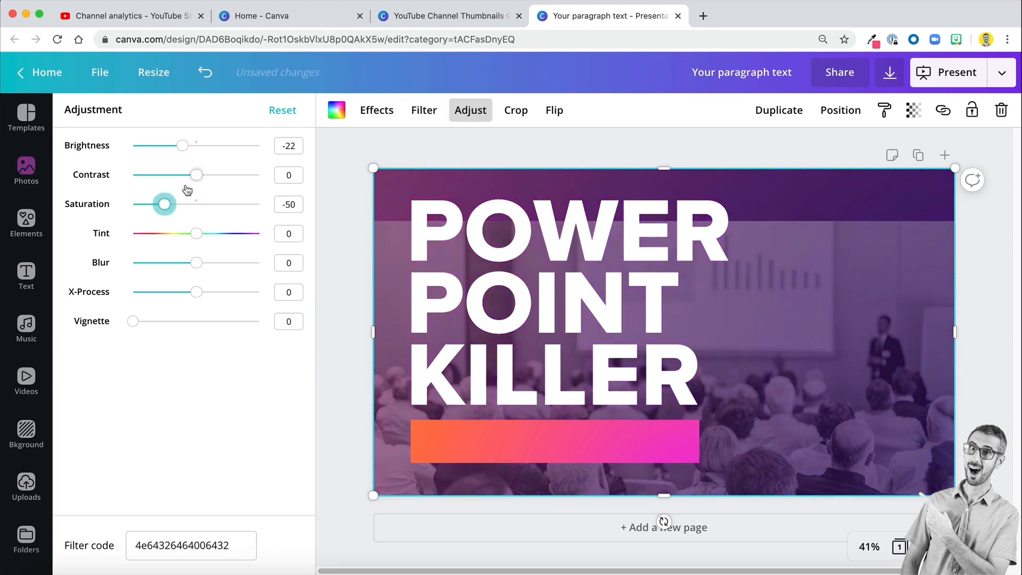
left_click_drag(196, 174, 214, 176)
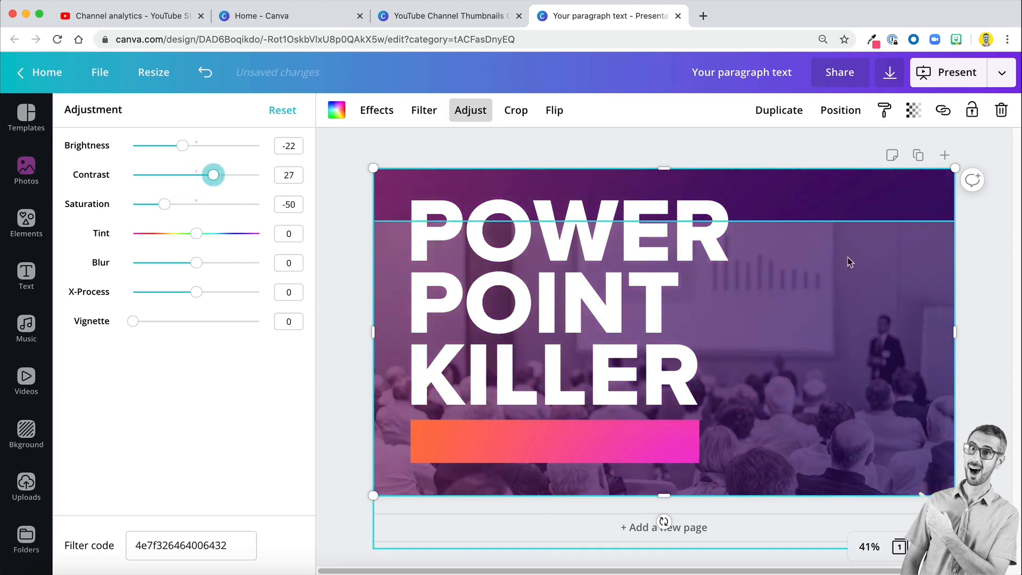
- Move the audience photo up so it fills the page, and set its brightness to -48
left_click(833, 299)
left_click_drag(832, 298, 828, 243)
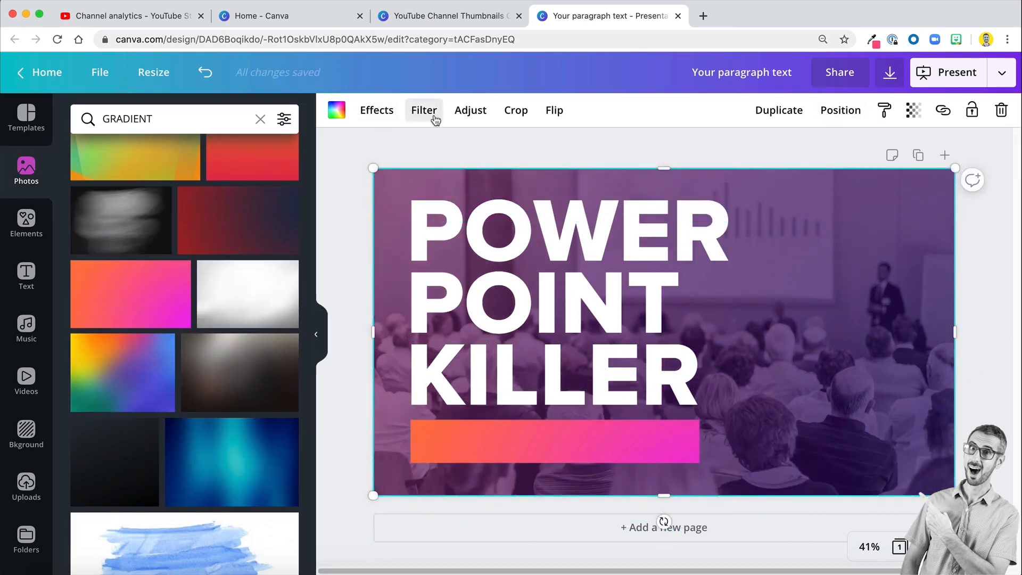
left_click(468, 111)
left_click_drag(184, 146, 166, 146)
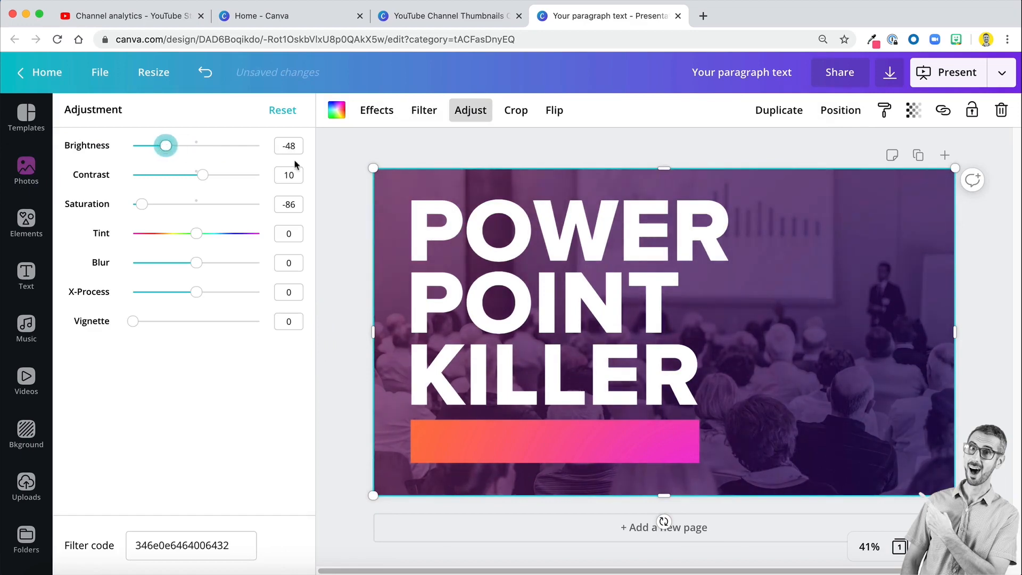
left_click(351, 196)
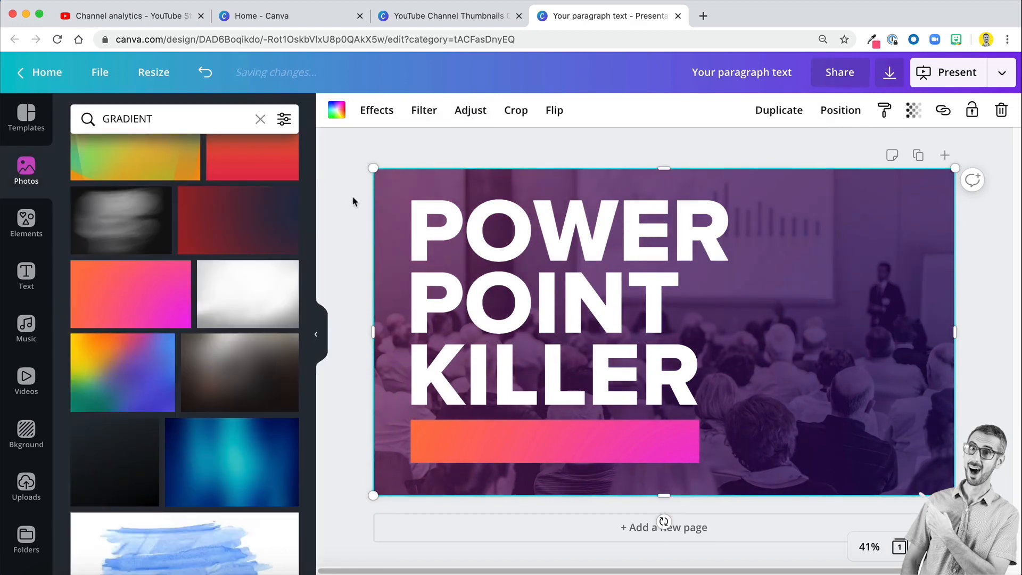
- Shift the orange-to-pink bar slightly down, away from the headline, and compare the layout with page 48 of the thumbnails design
left_click(503, 448)
left_click_drag(502, 447, 501, 454)
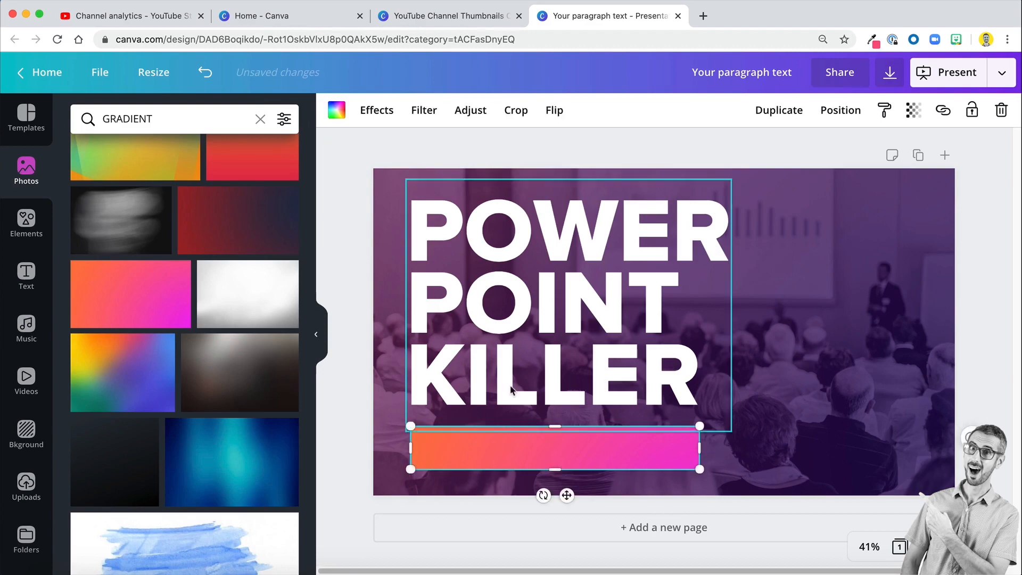
left_click(447, 16)
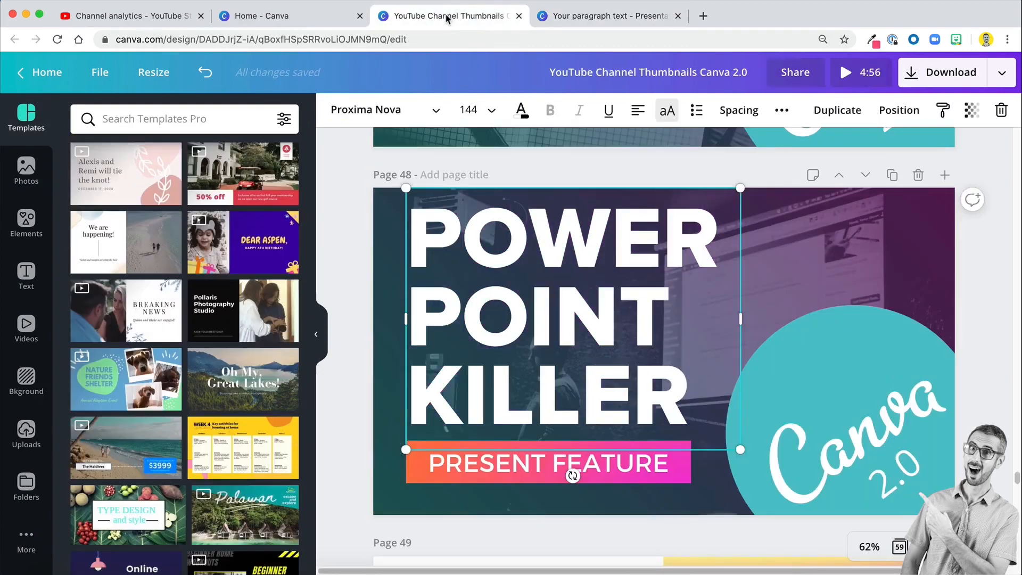
left_click(592, 20)
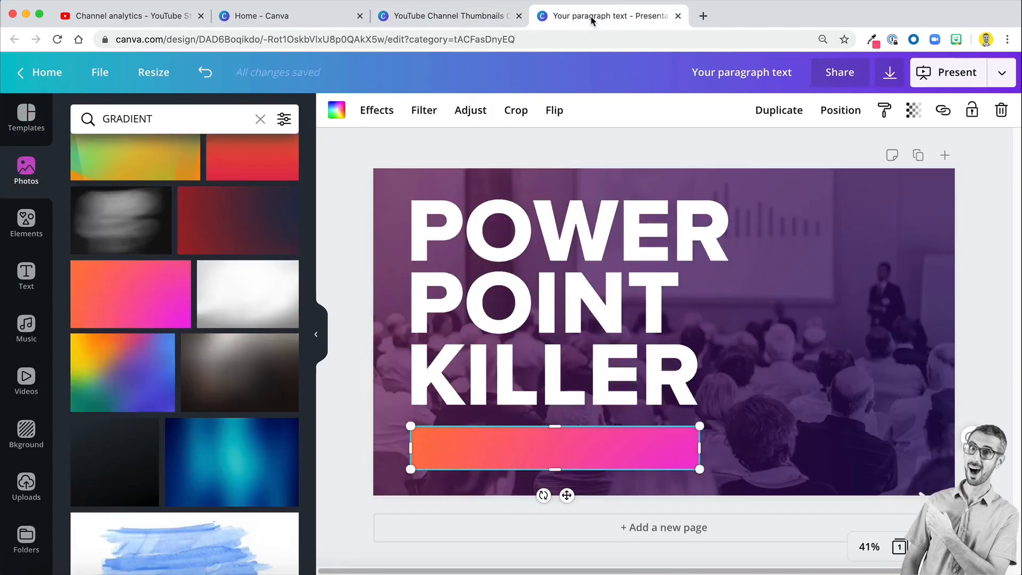
left_click(879, 223)
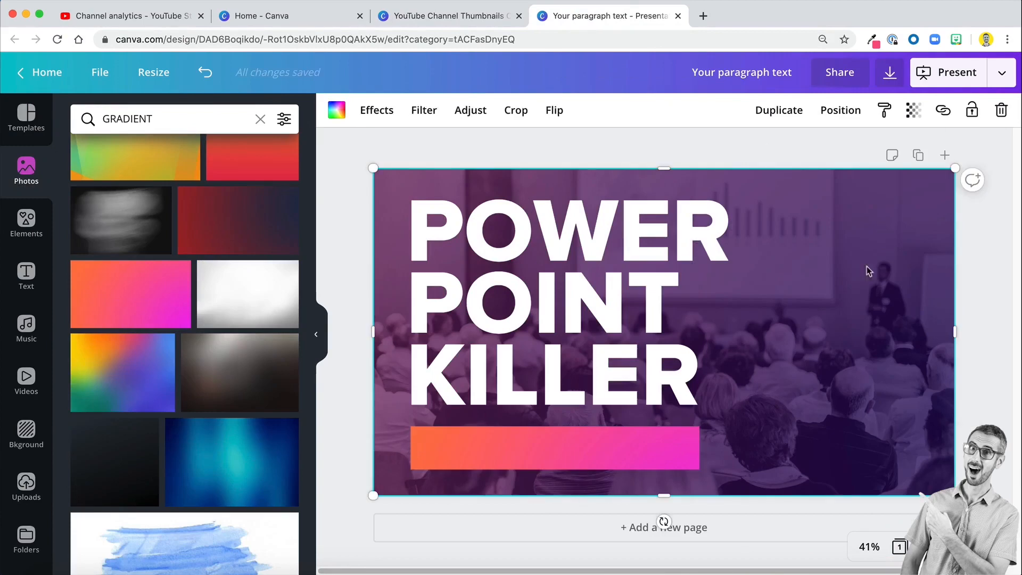
- Add a new text box and position it in the middle of the orange-to-pink bar
left_click(611, 451)
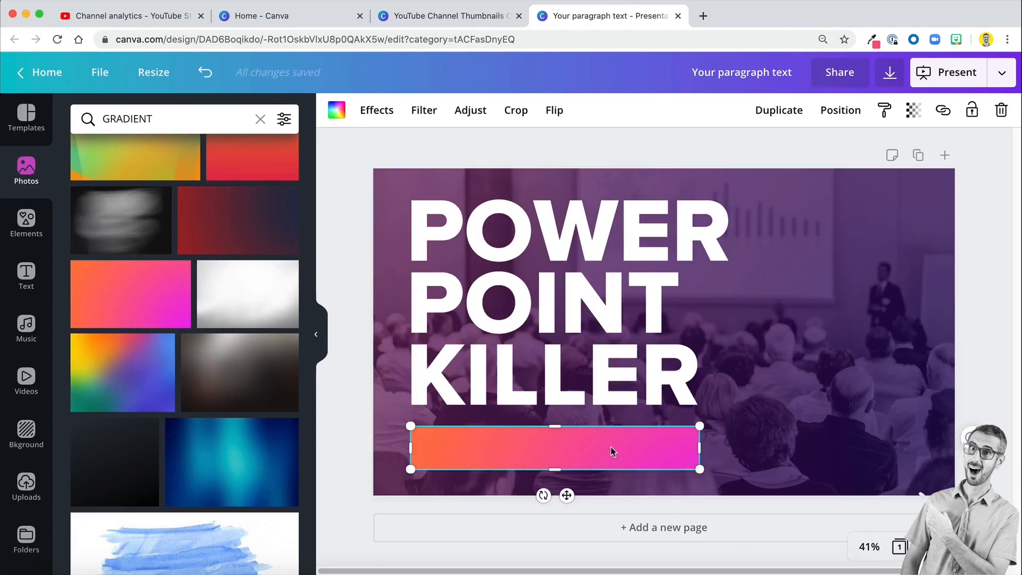
key("t")
left_click(722, 465)
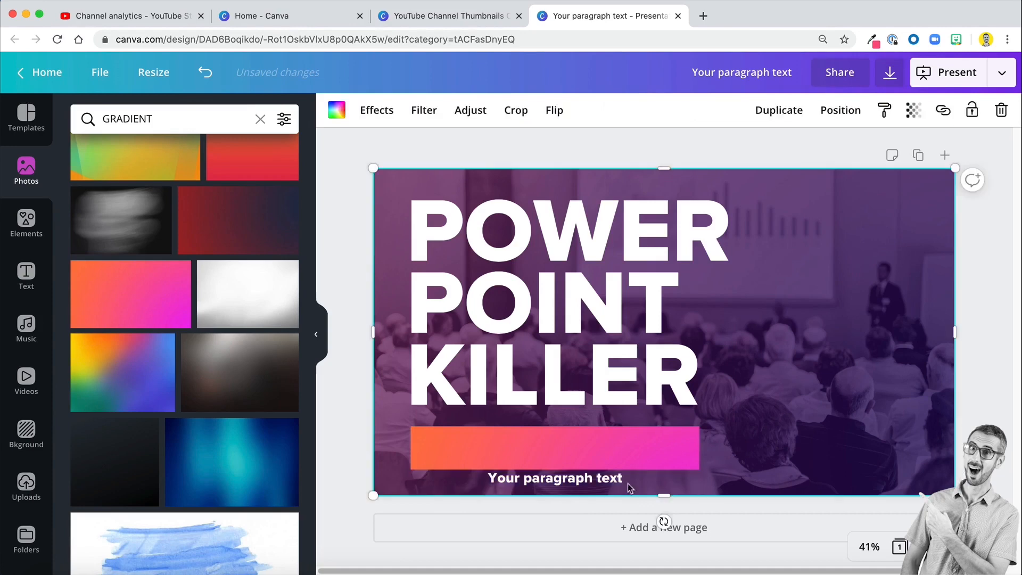
left_click_drag(558, 481, 558, 448)
- Replace the placeholder text on the bar with PRESENT FEATURE
double_click(559, 445)
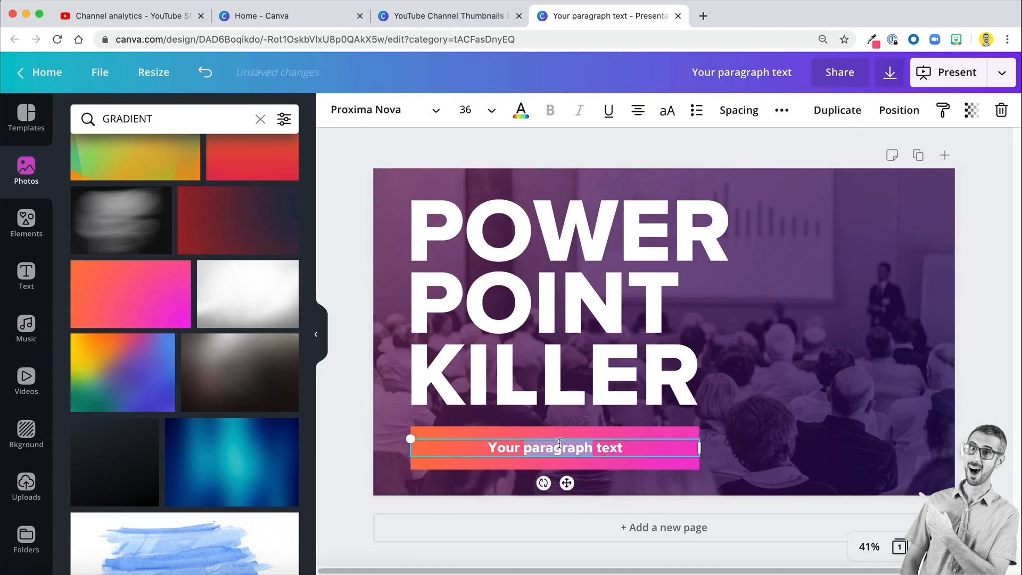
triple_click(559, 444)
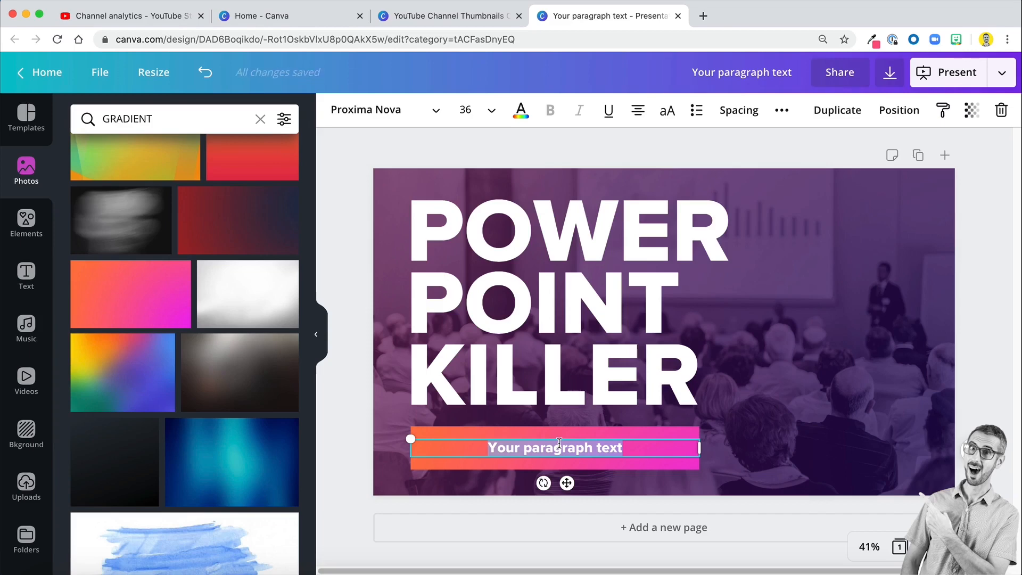
left_click(633, 434)
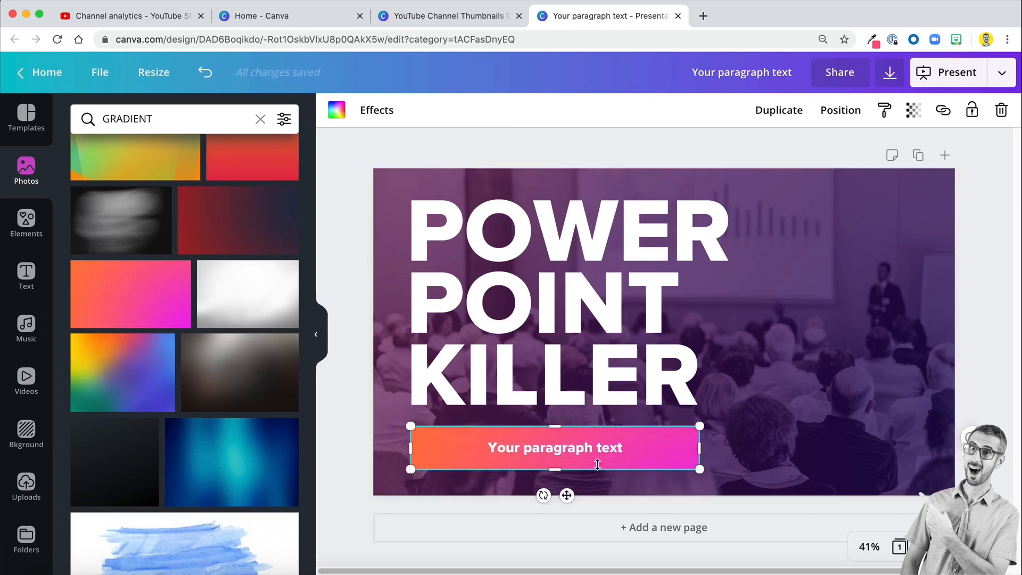
left_click(606, 445)
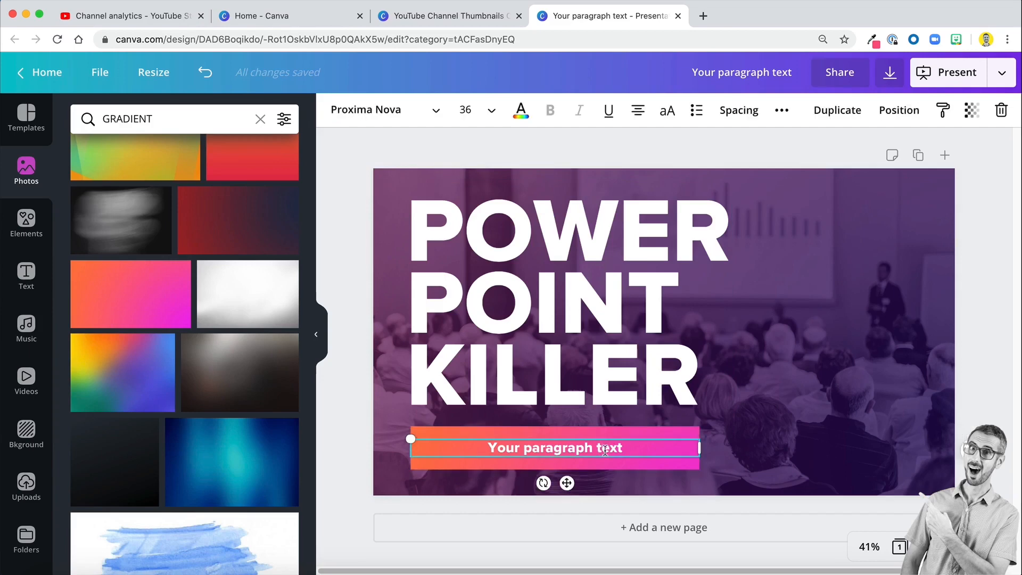
left_click(605, 450)
type("PRE")
key("BackSpace")
key("BackSpace")
key("BackSpace")
type("PRESENT FEATURE")
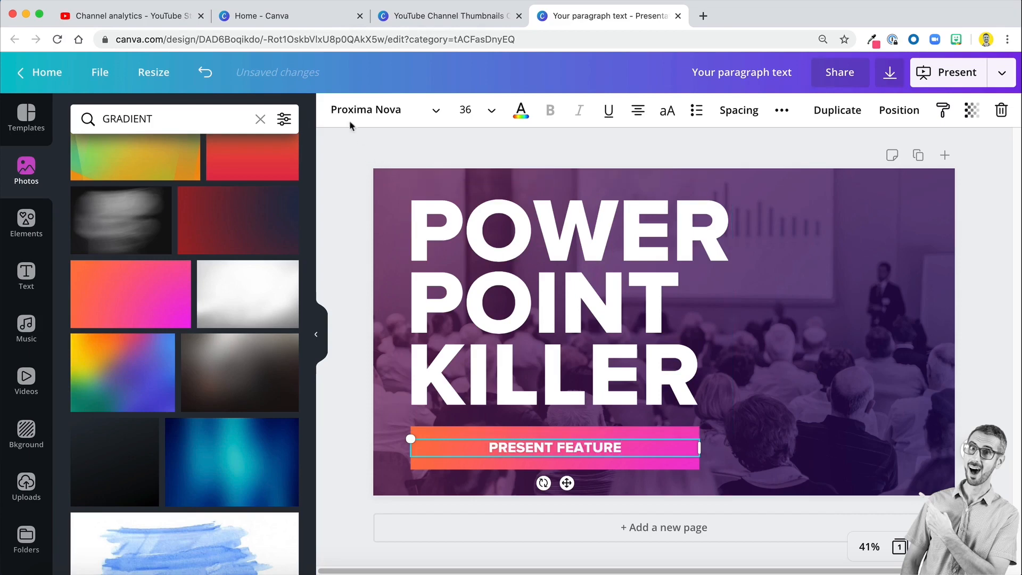
- Search the fonts for MONTSE and change the PRESENT FEATURE text to Montserrat Classic
left_click(367, 109)
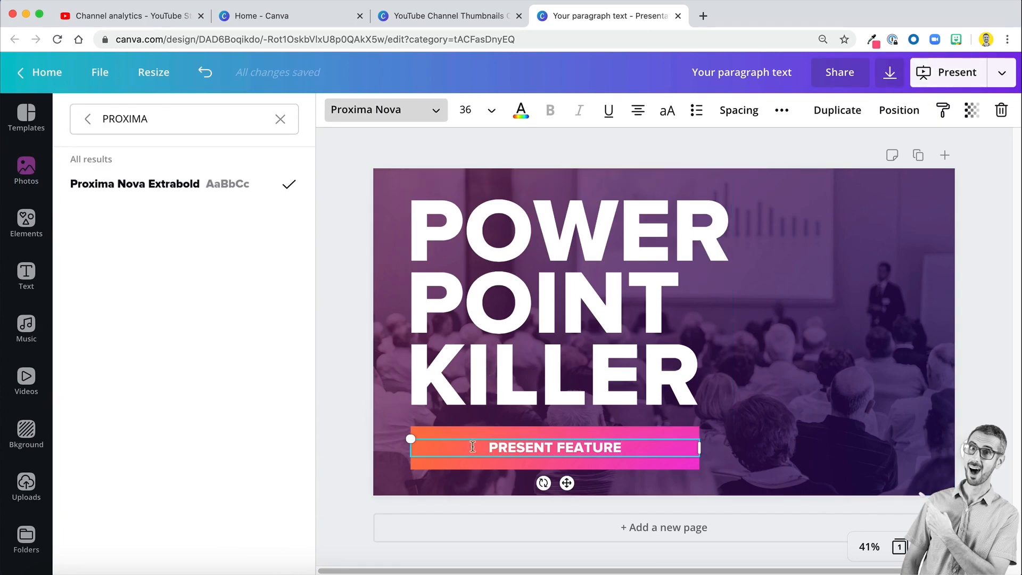
double_click(164, 123)
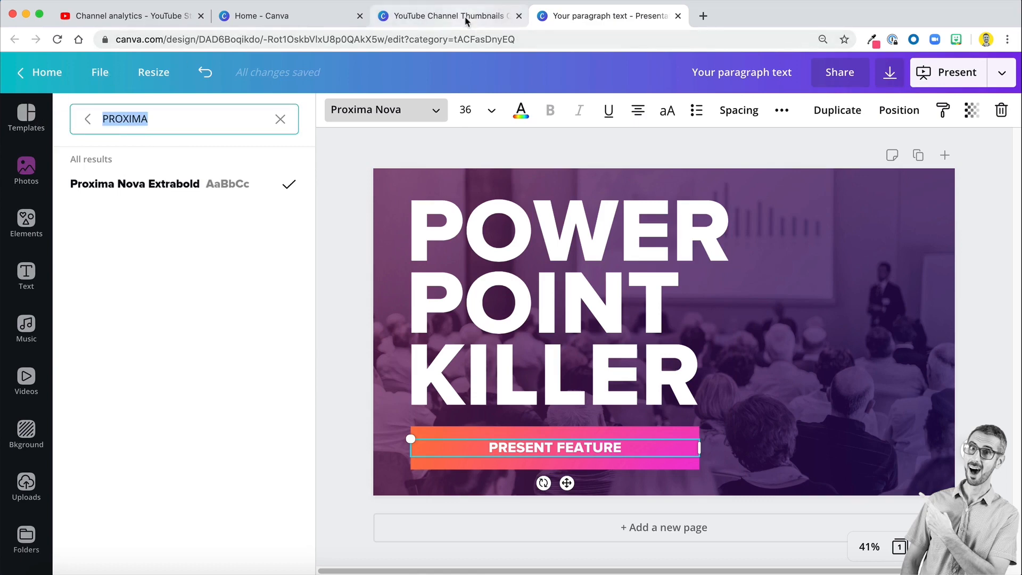
type("MONTSE")
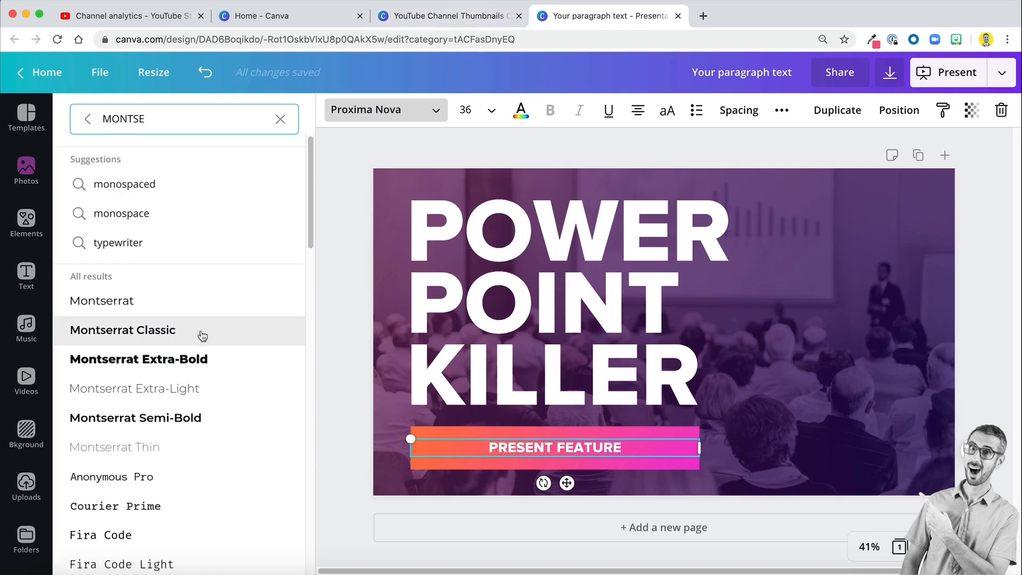
left_click(186, 340)
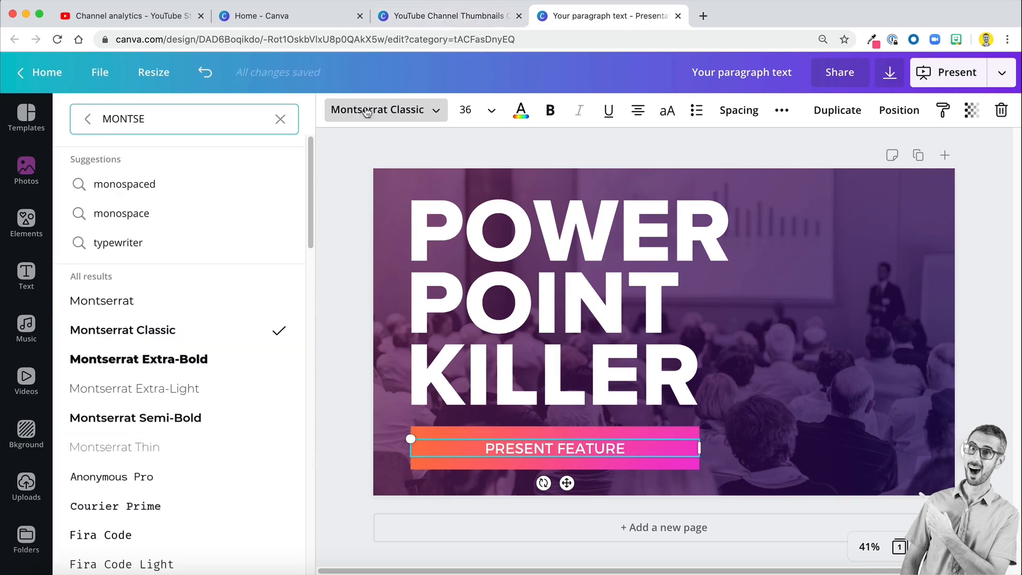
- Set the PRESENT FEATURE text to size 64 and centre it vertically within the bar
left_click(464, 110)
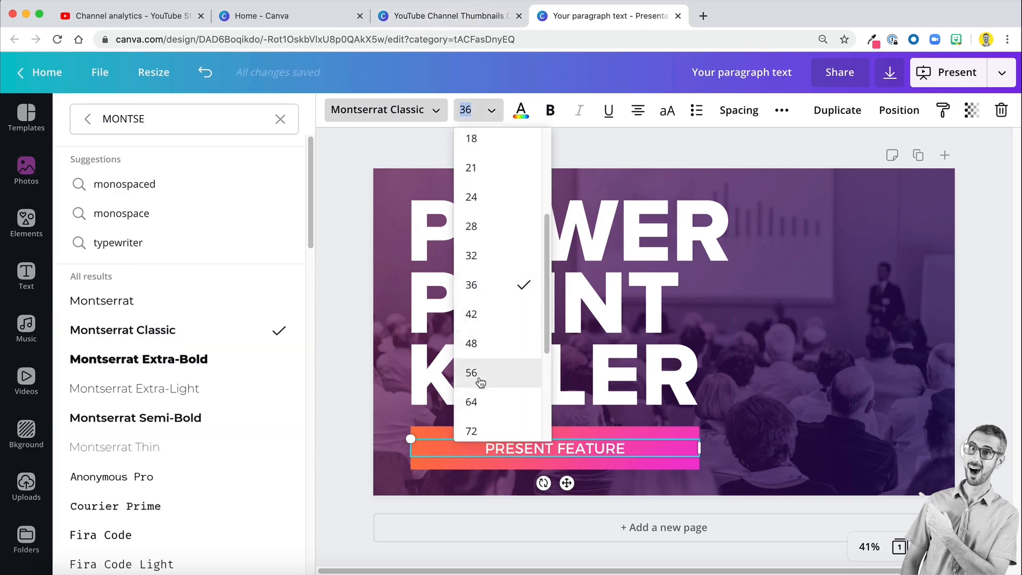
left_click(471, 402)
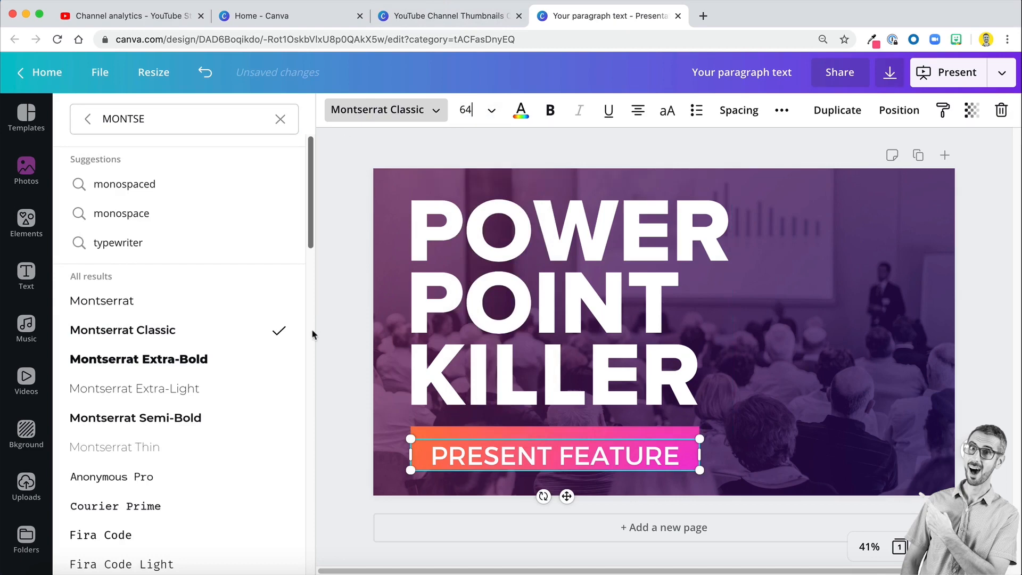
left_click(26, 169)
left_click(783, 461)
left_click(604, 456)
left_click(827, 376)
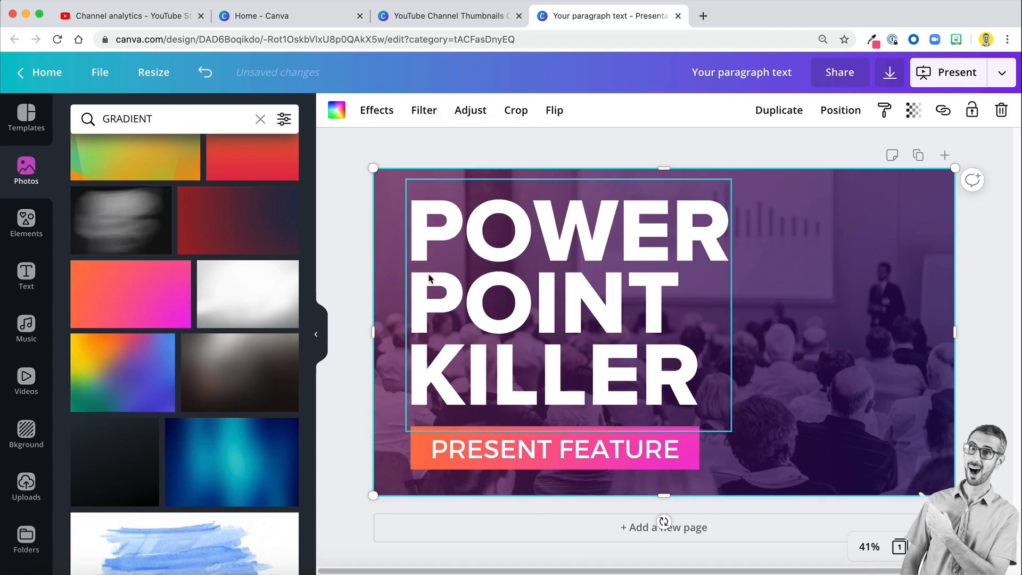
- View the design at 10% zoom to check its legibility at thumbnail size, and return to the fit view
left_click(867, 547)
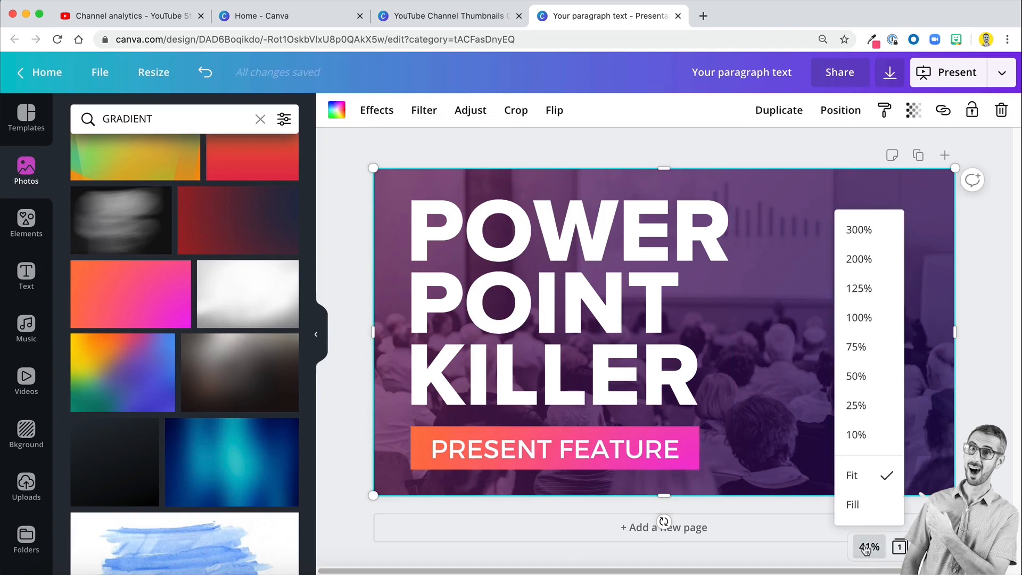
left_click(853, 435)
left_click(853, 434)
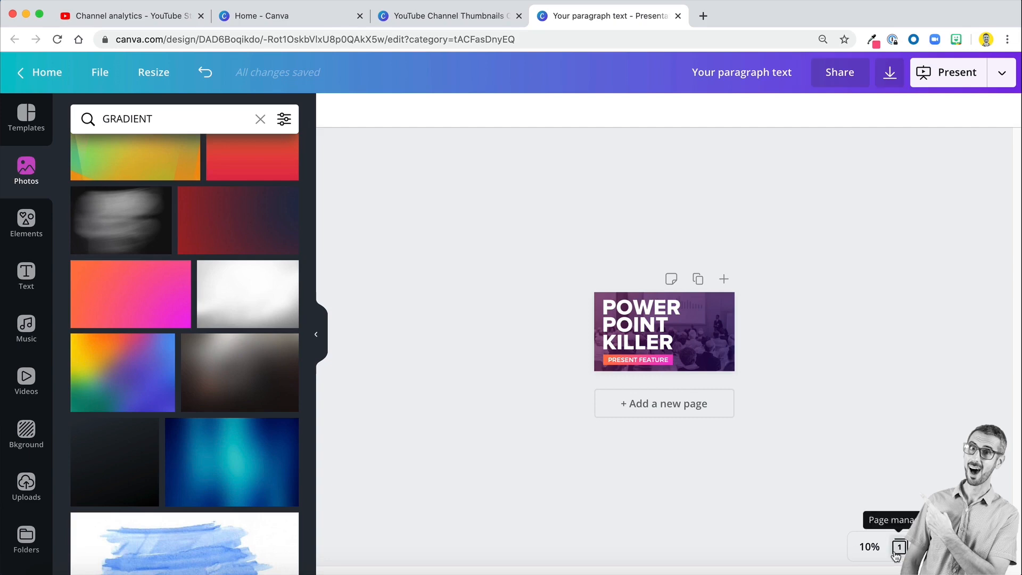
left_click(871, 547)
left_click(876, 473)
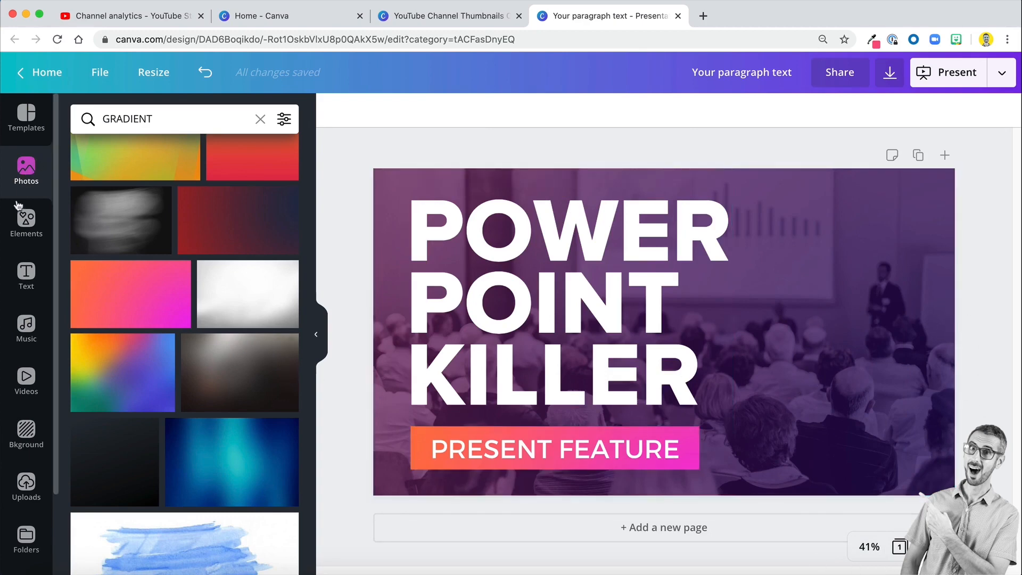
- Search the elements for CANVA and add the round teal Canva logo to the page
left_click(20, 230)
left_click(158, 119)
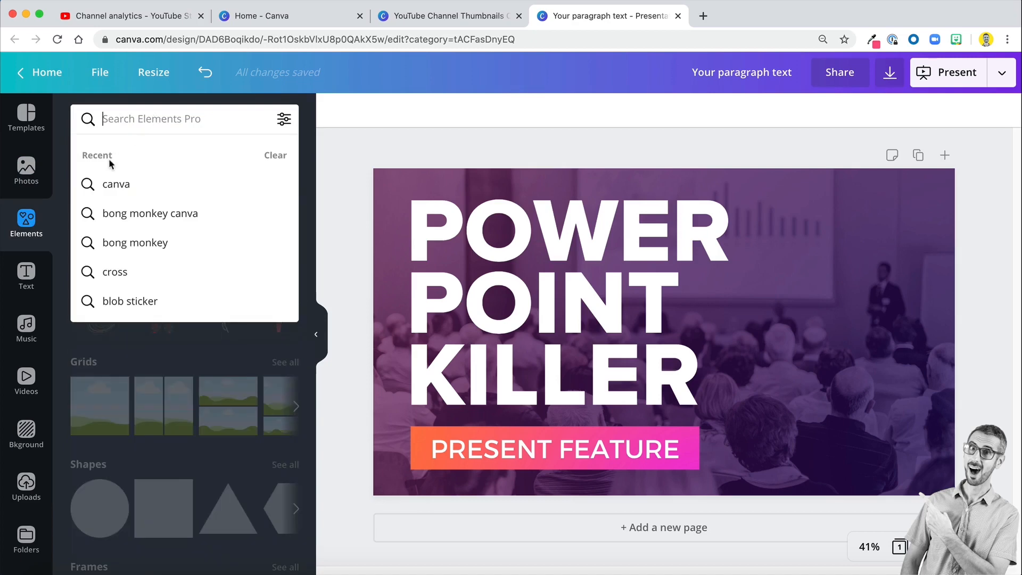
type("CANVA")
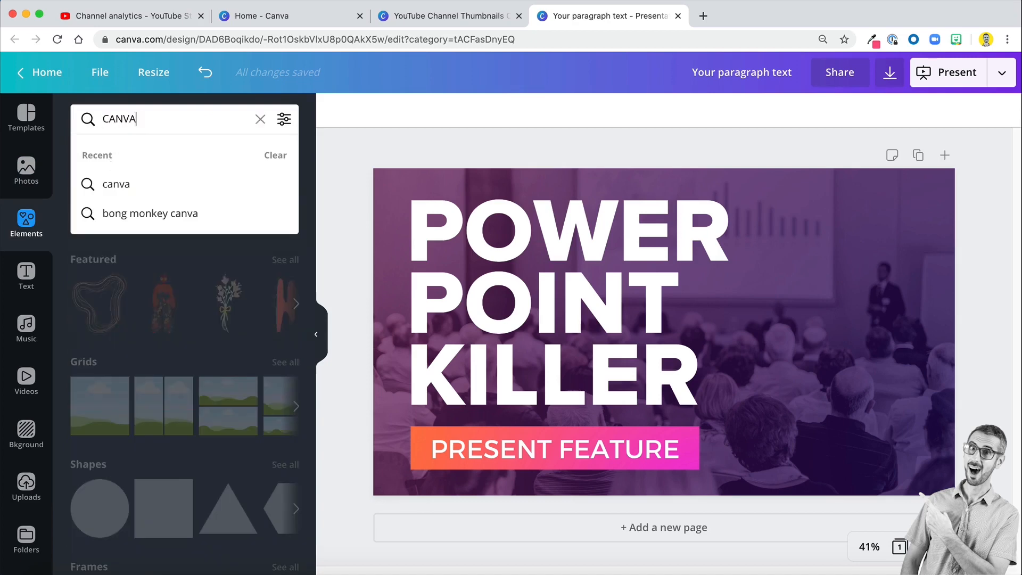
key("Return")
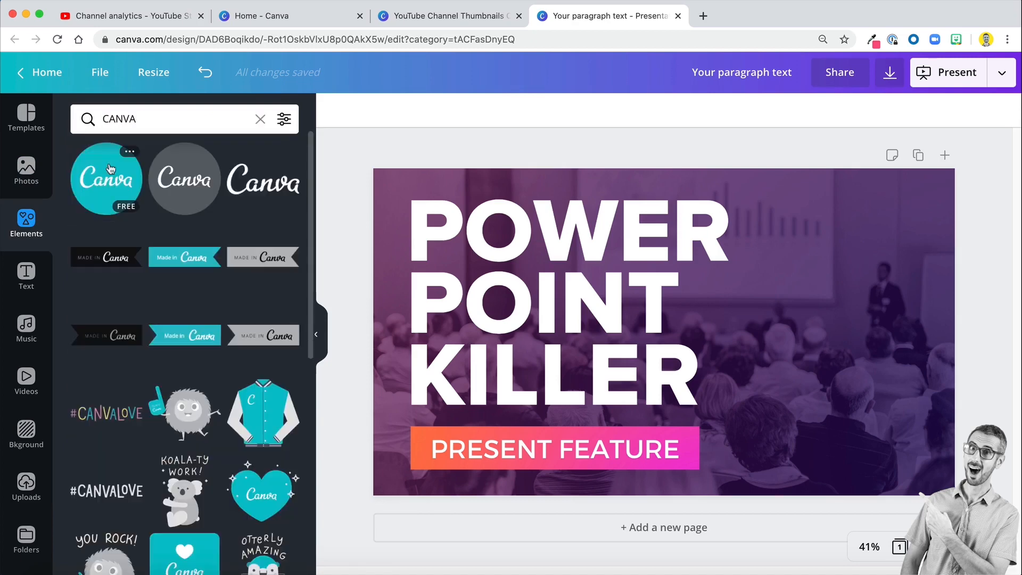
left_click(110, 169)
- Place the Canva logo in the page's lower-right corner, rotated about 45° counterclockwise, and enlarge it to about 669 by 669
left_click_drag(669, 354, 870, 422)
left_click_drag(864, 488, 948, 483)
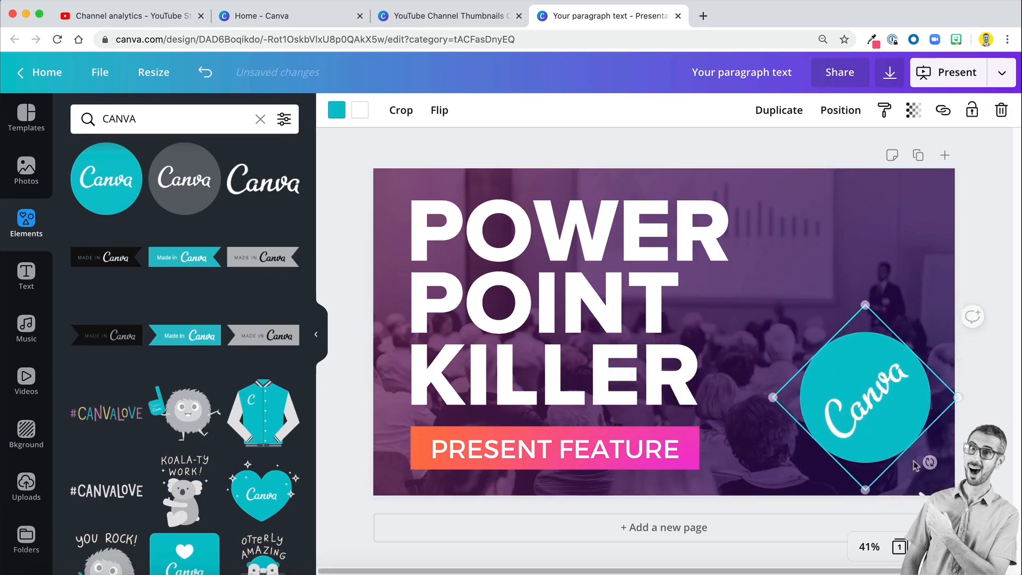
left_click_drag(891, 435, 933, 491)
left_click_drag(908, 297, 917, 279)
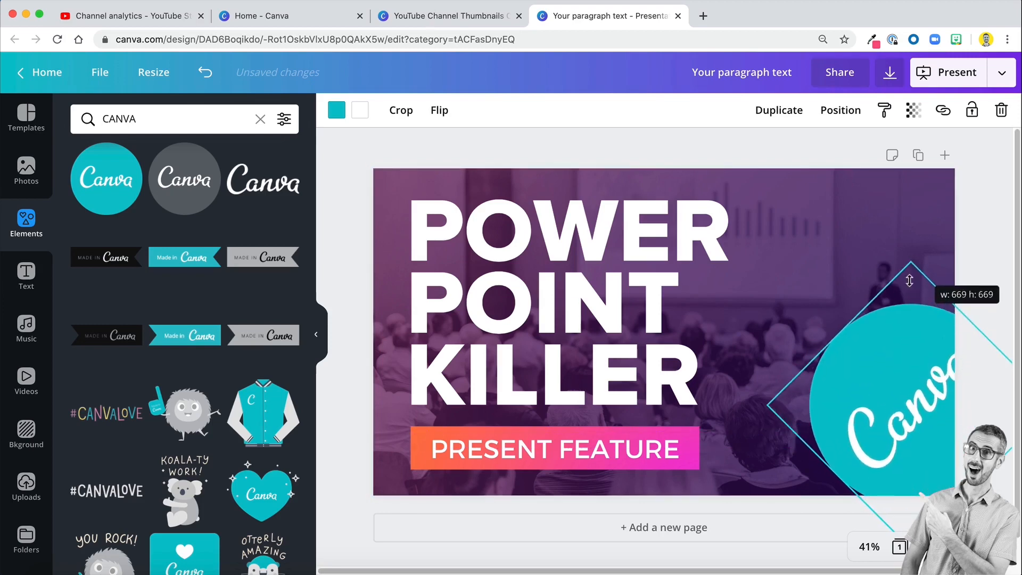
- Enlarge the Canva logo a little more and fine-tune its position so the full word Canva fits inside the page's right edge
left_click_drag(891, 402, 871, 422)
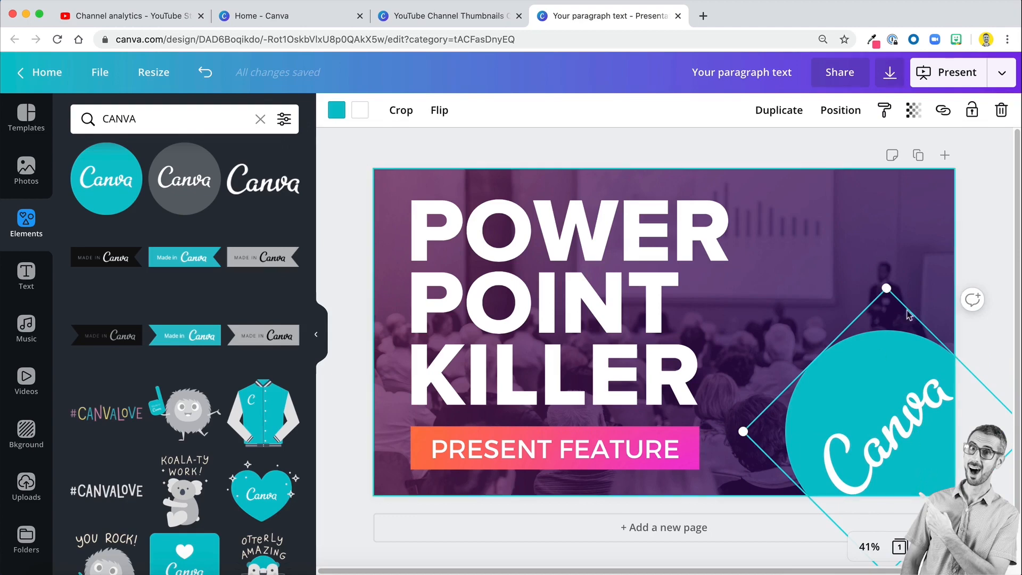
left_click_drag(885, 288, 886, 269)
left_click_drag(892, 409, 881, 414)
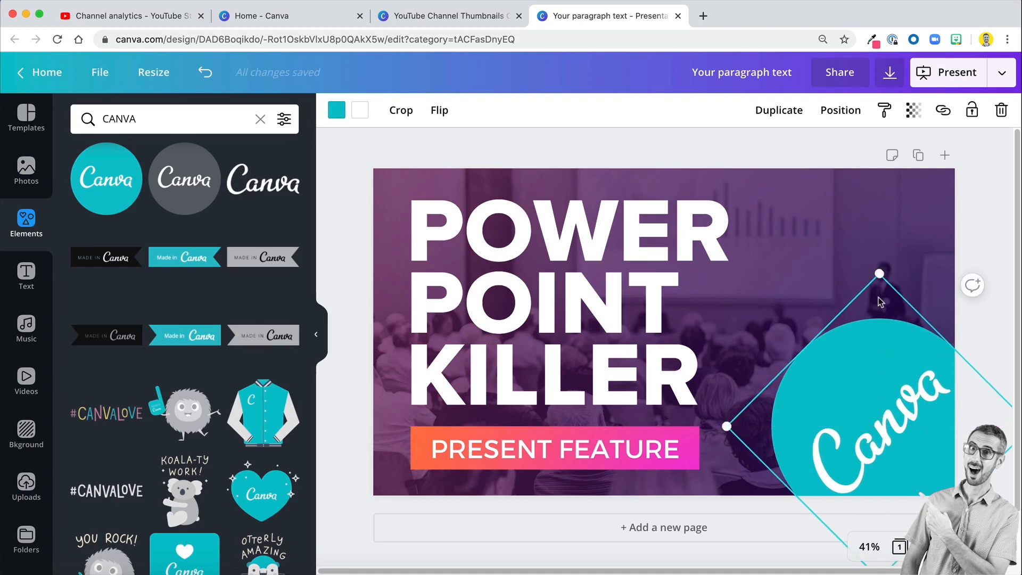
key("Right")
key("Right")
key("Right")
key("Right")
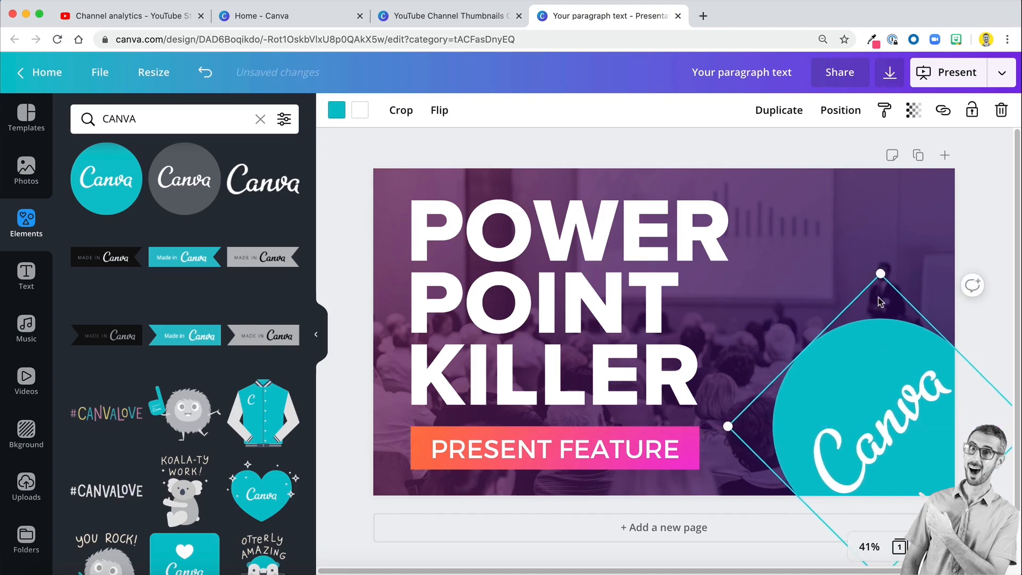
left_click(901, 219)
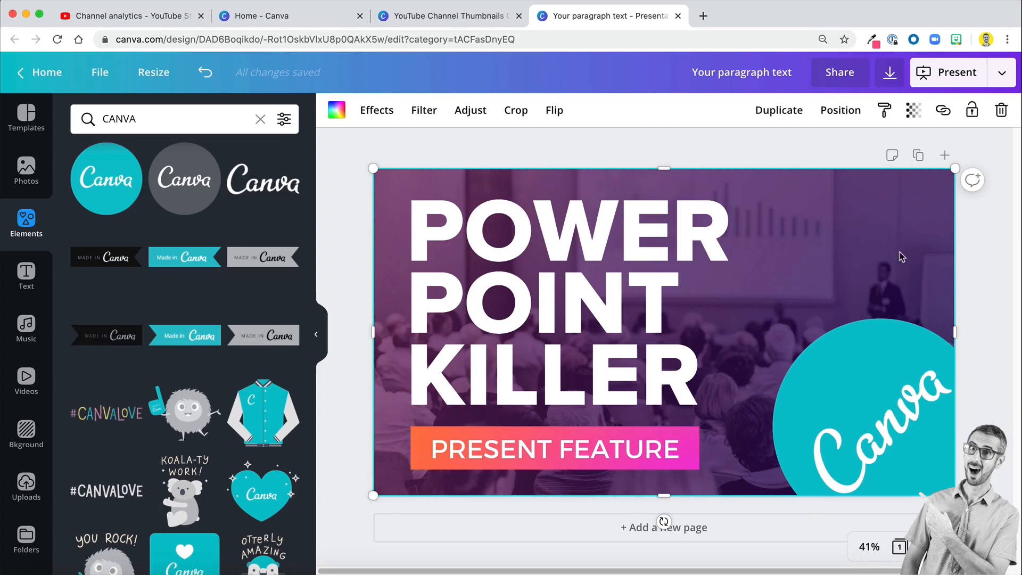
- Nudge the Canva logo so its centre lines up with the upper edge of the PRESENT FEATURE bar
left_click_drag(828, 376, 823, 368)
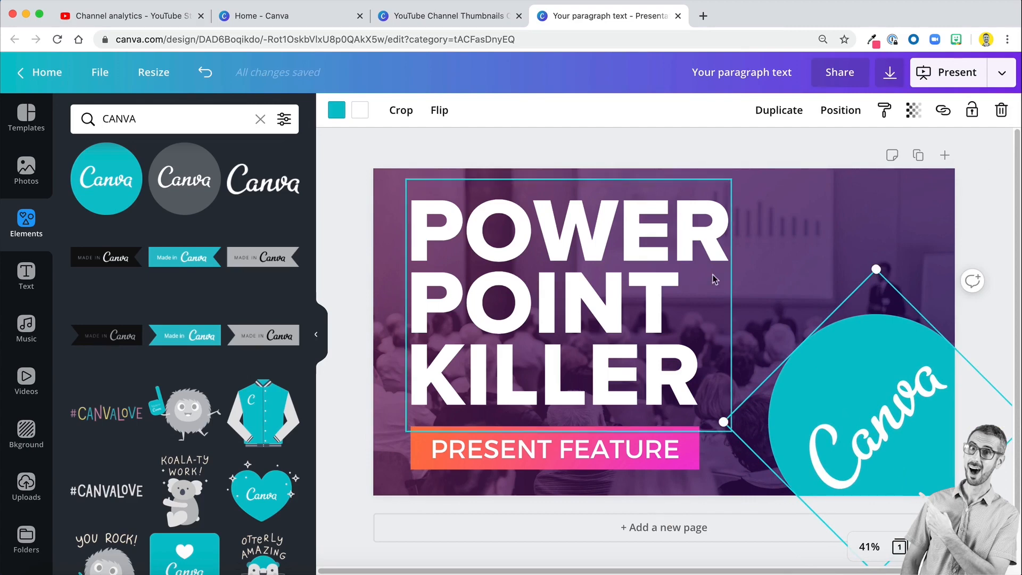
left_click(823, 226)
left_click_drag(874, 404, 876, 408)
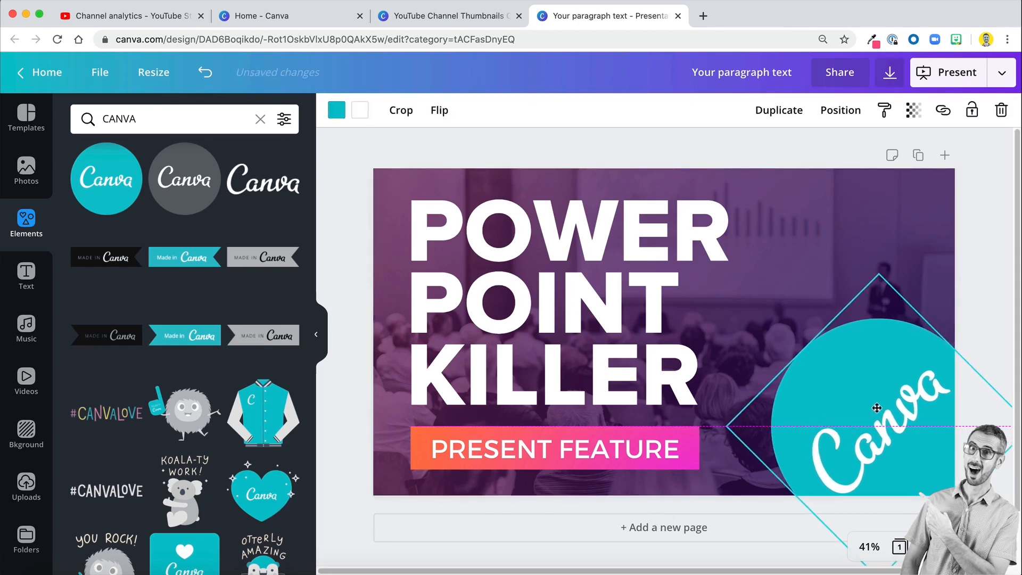
left_click(762, 228)
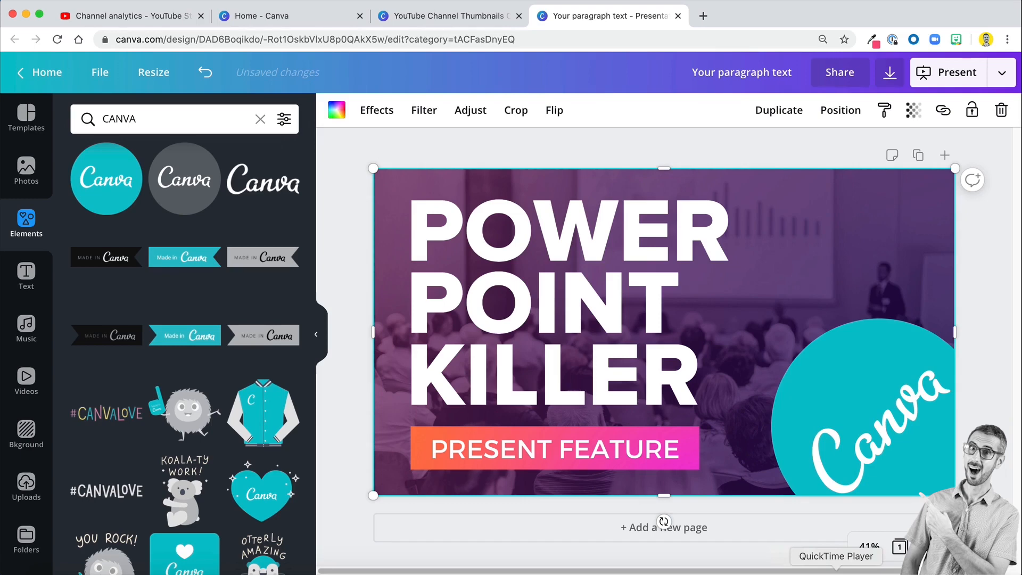
- Compare with the original thumbnail on page 48 of the YouTube Channel Thumbnails Canva 2.0 design, and view the recreated page at 10% zoom
left_click(440, 16)
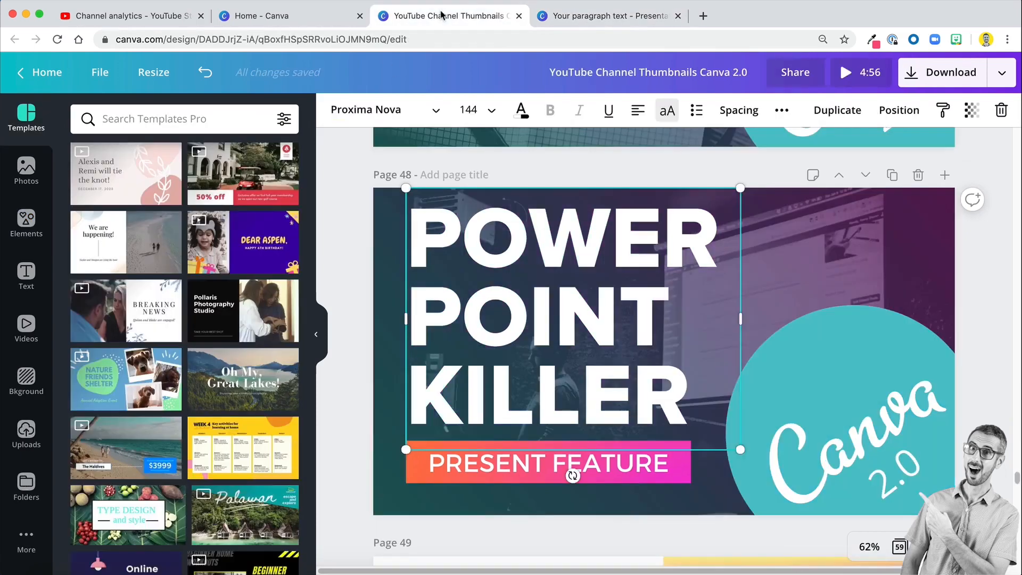
left_click(611, 18)
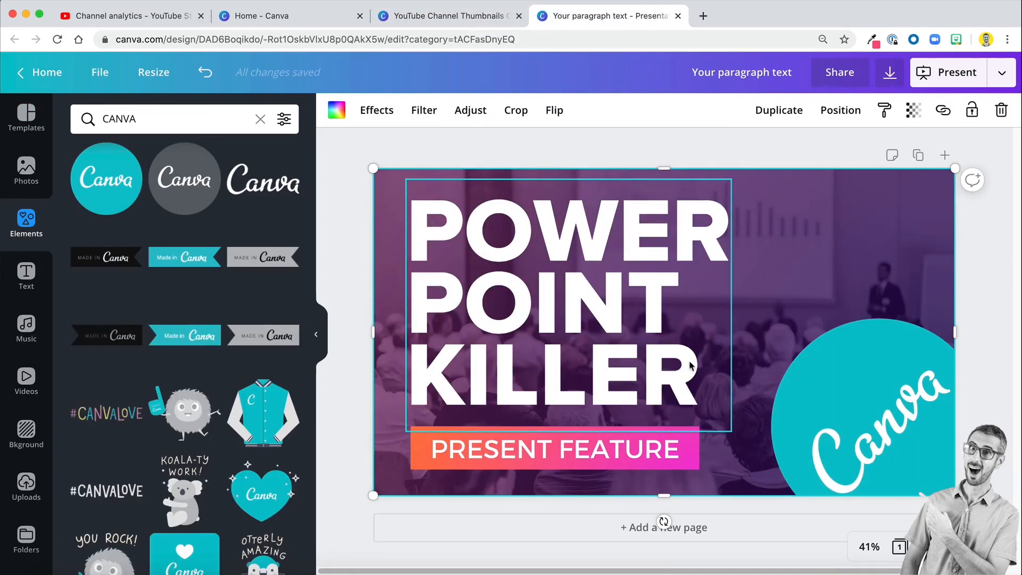
left_click(867, 548)
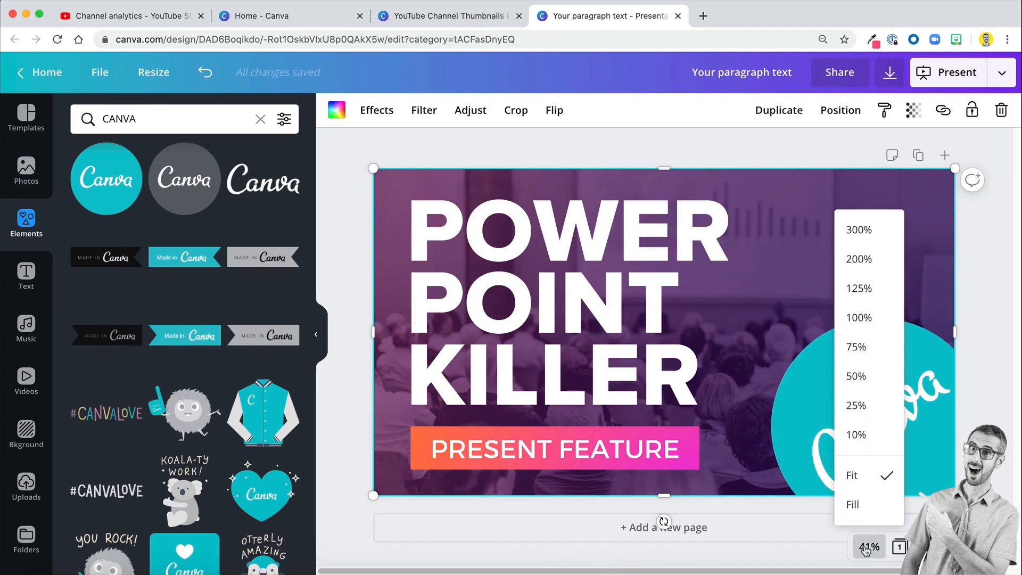
left_click(856, 434)
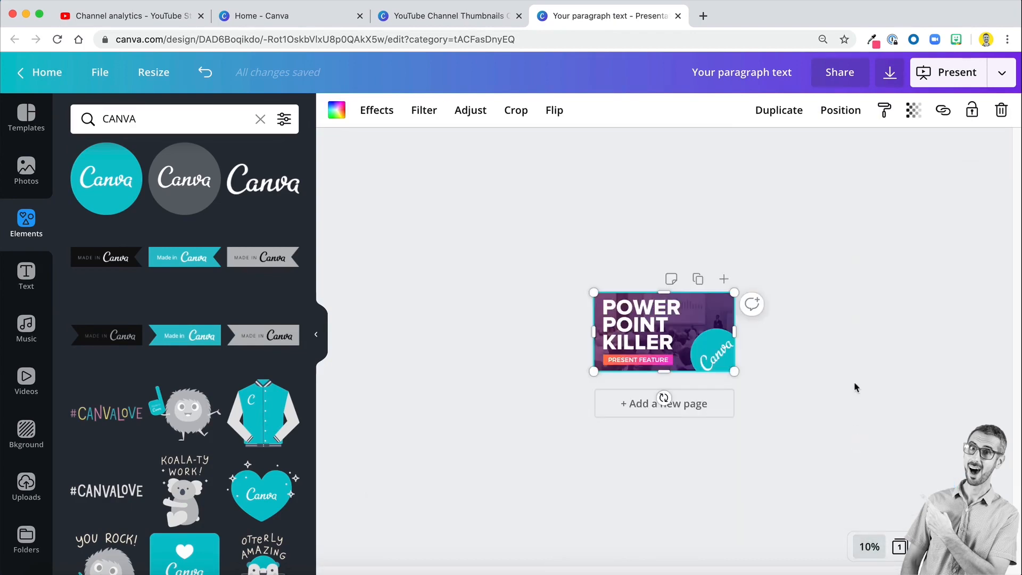
left_click(855, 388)
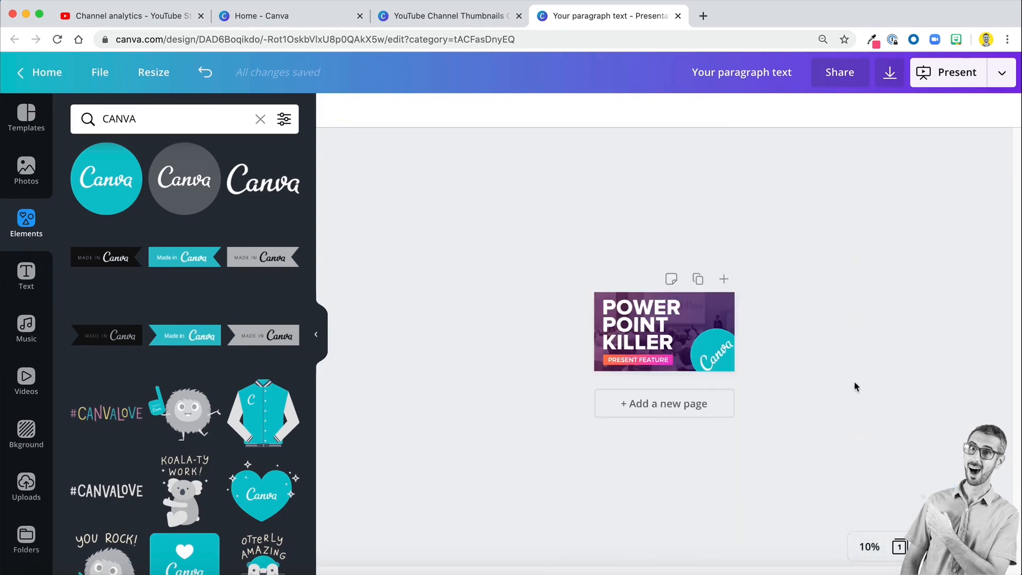